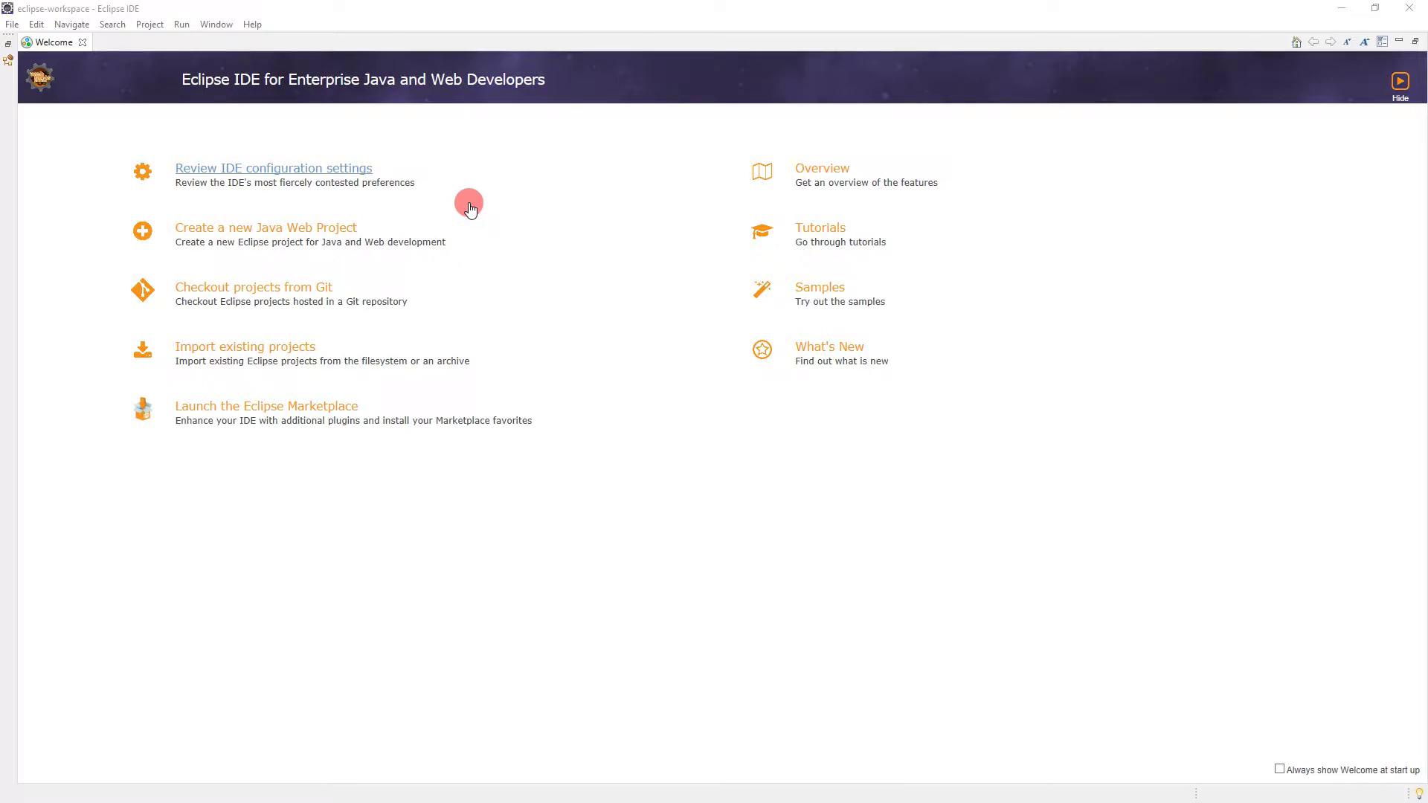
# Set the Java compiler compliance level to 11 in the workspace preferences
pyautogui.click(216, 26)
pyautogui.click(251, 173)
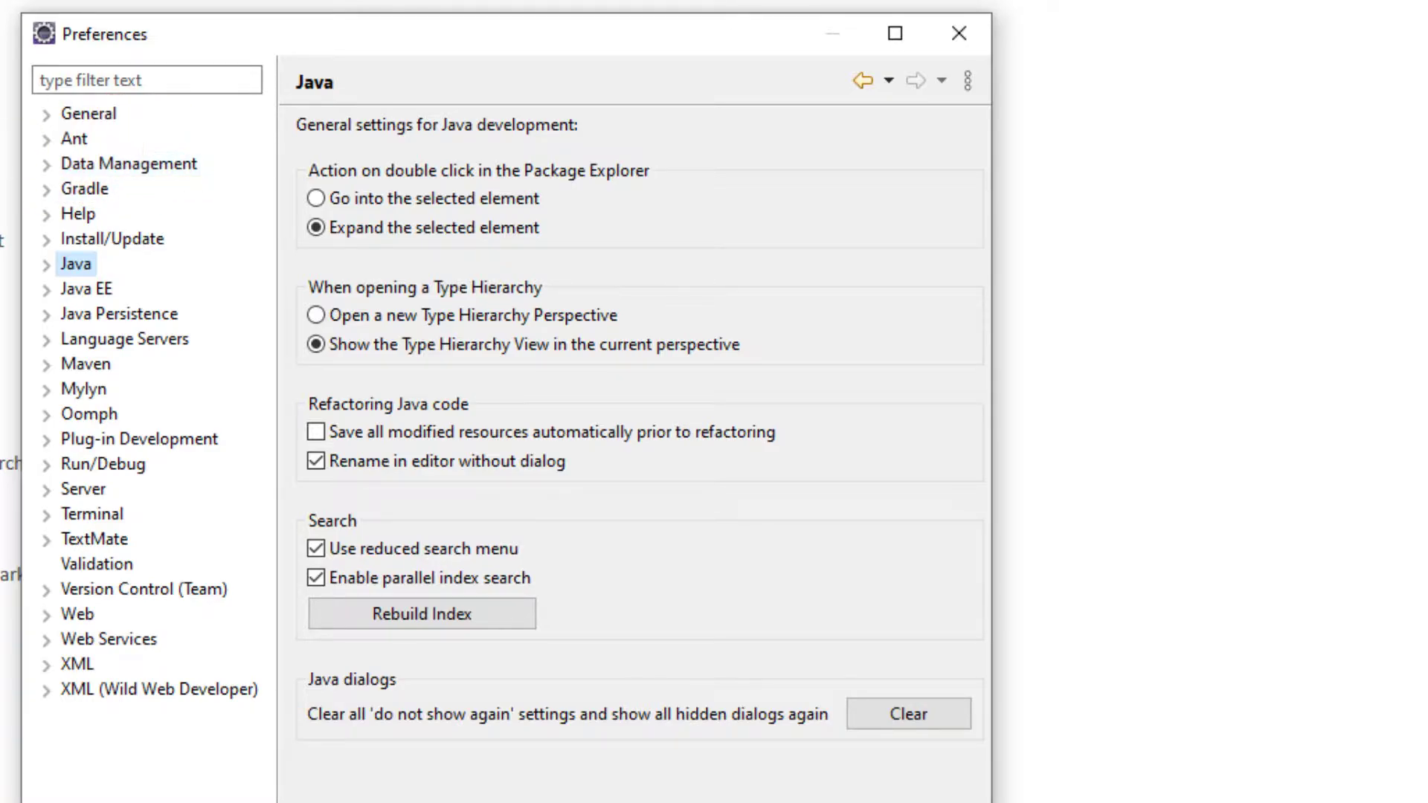
pyautogui.click(47, 265)
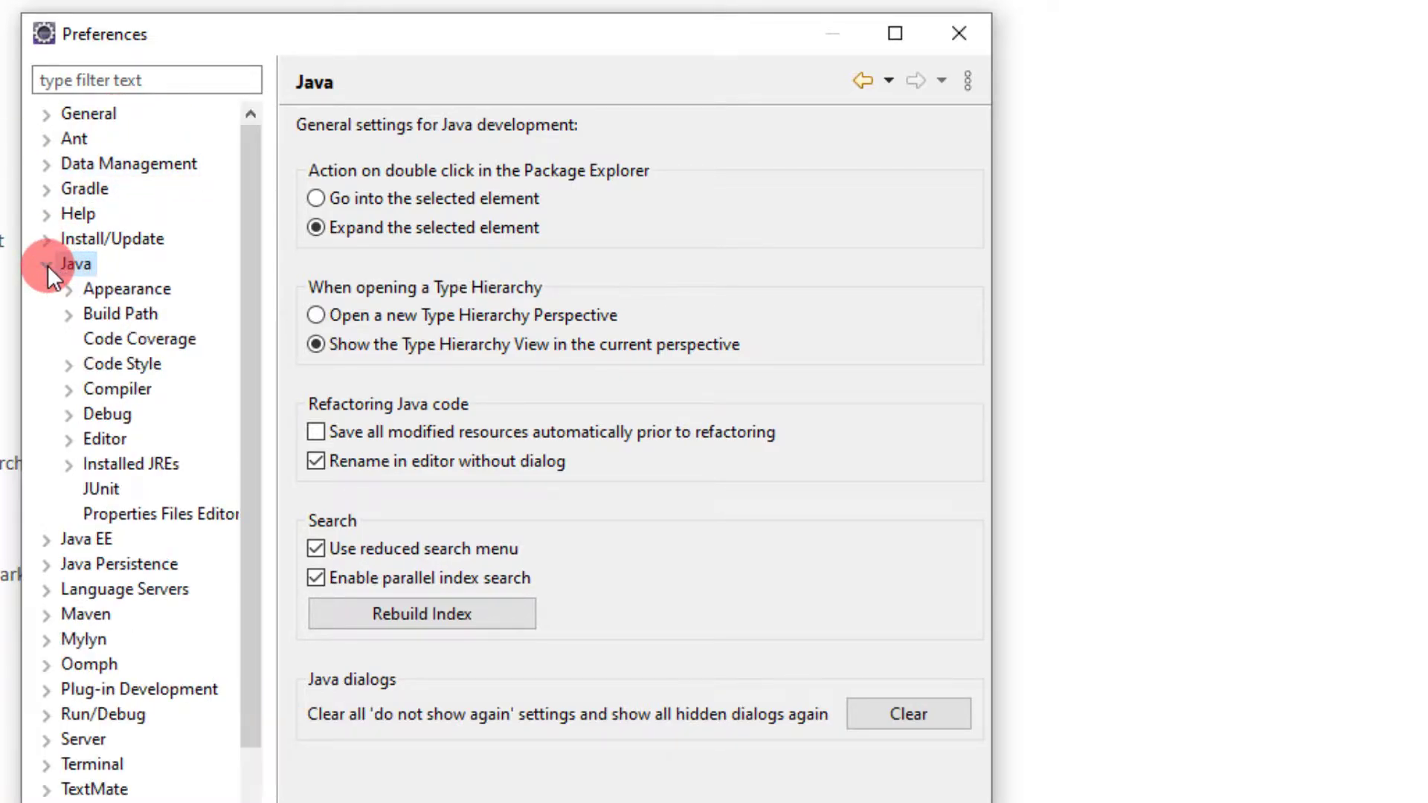
pyautogui.click(117, 389)
pyautogui.click(933, 186)
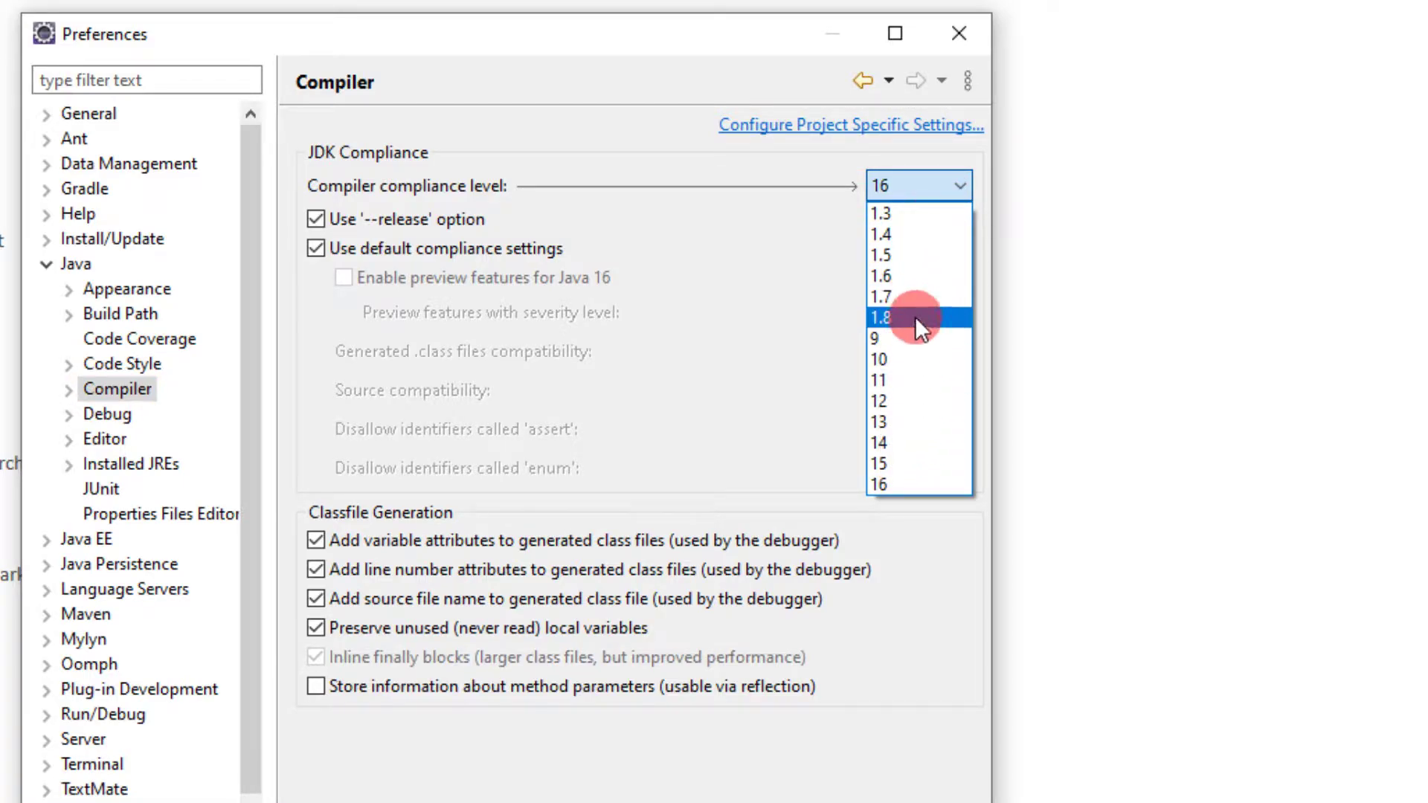
pyautogui.click(912, 375)
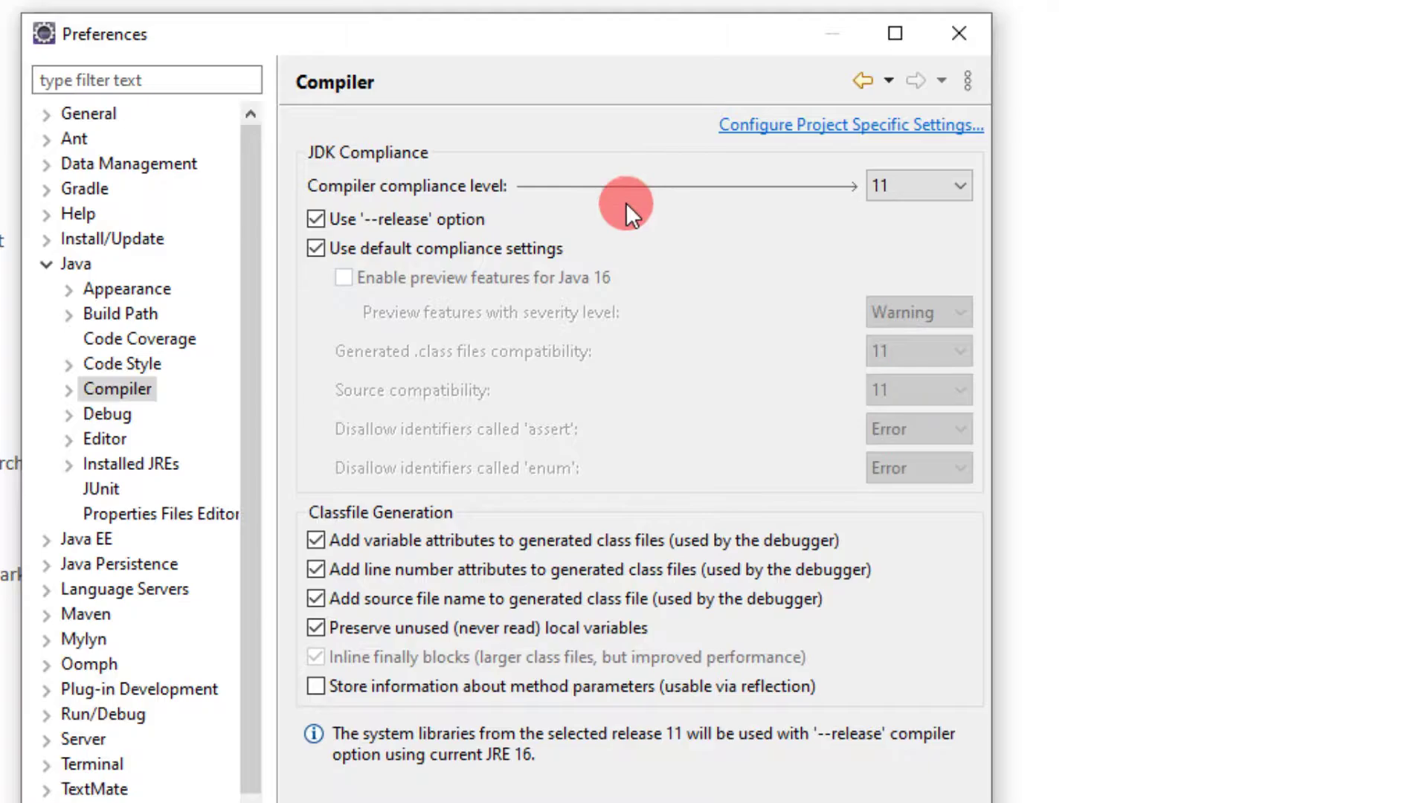
# Add the JDK folder E:\dev\jdk11 to the installed JREs and make it the default
pyautogui.click(182, 435)
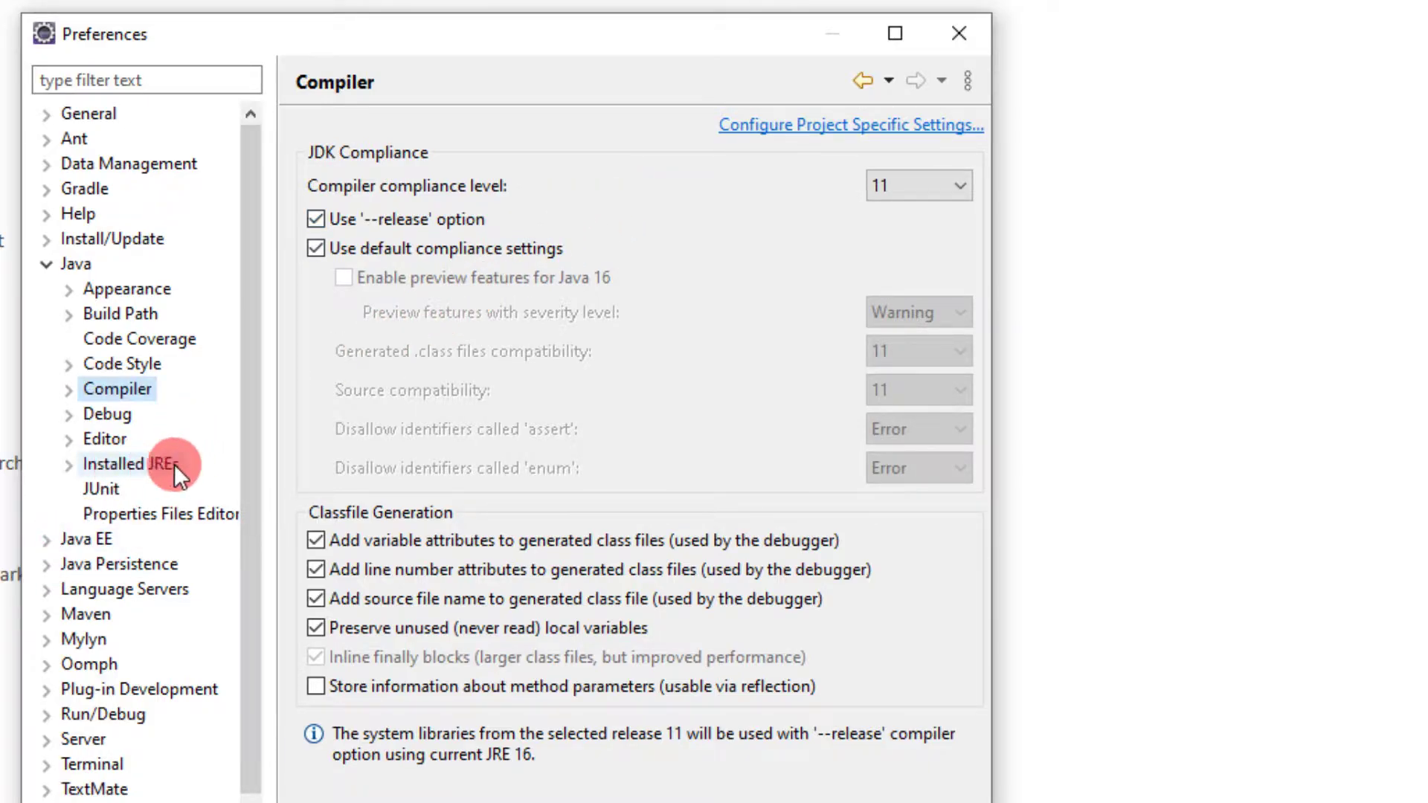
pyautogui.click(71, 467)
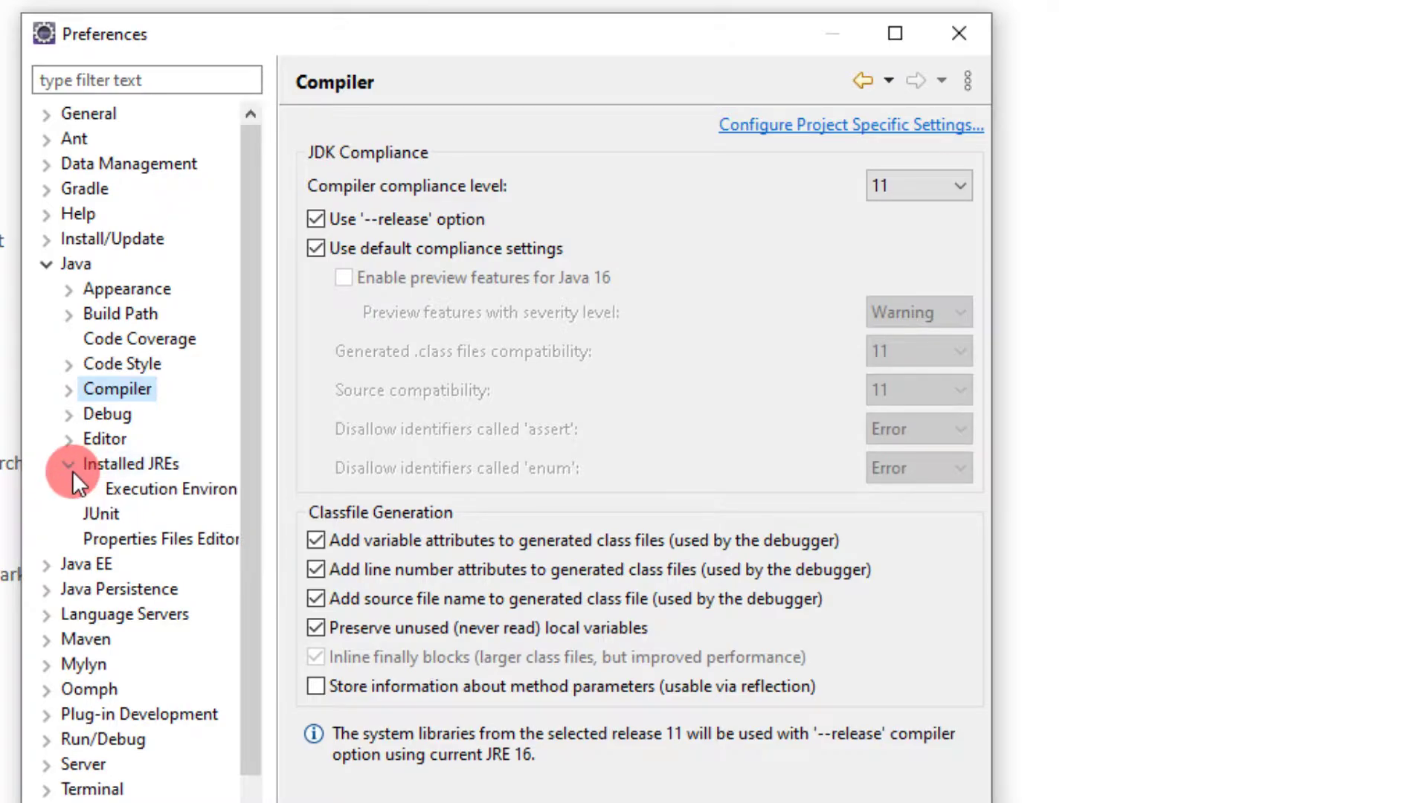
pyautogui.click(107, 469)
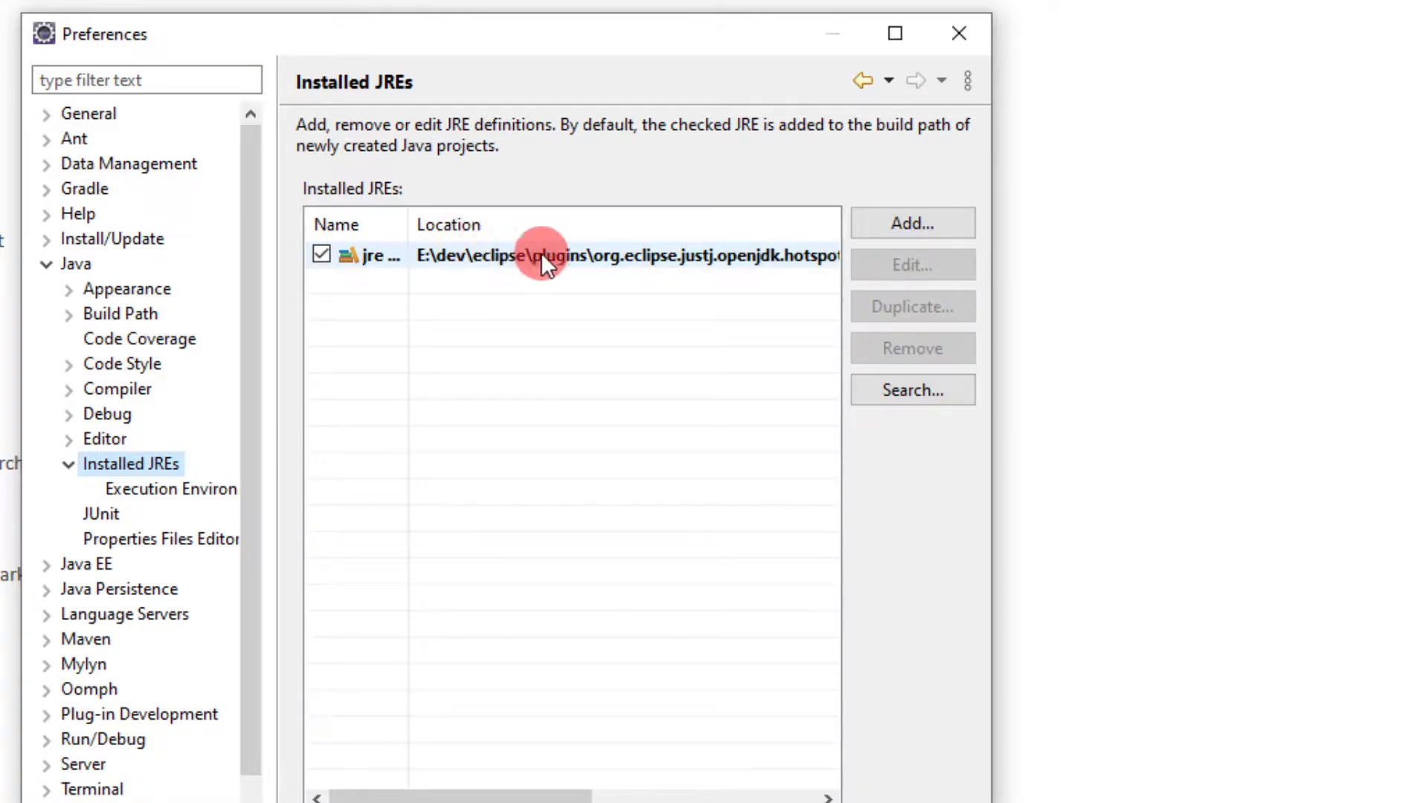
pyautogui.click(918, 223)
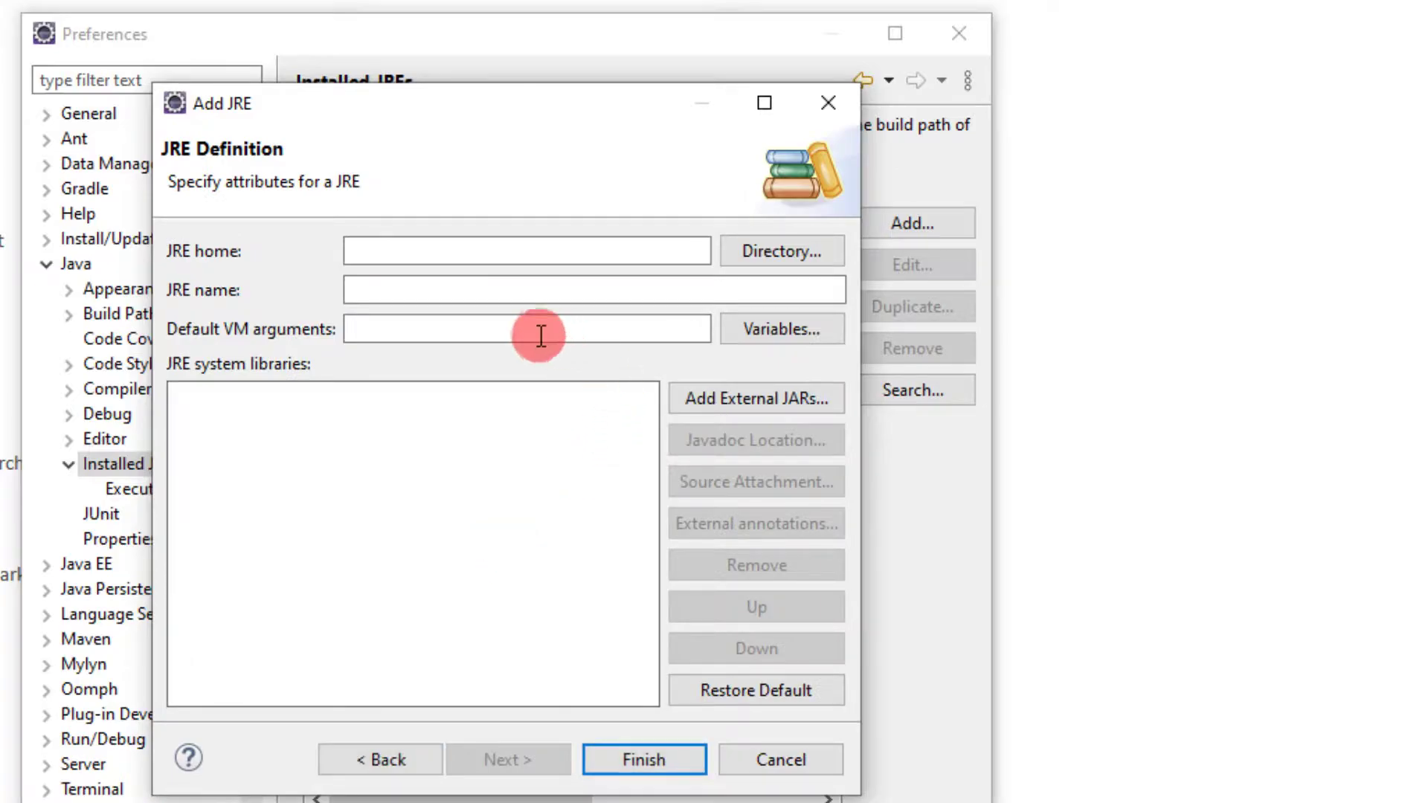
pyautogui.click(774, 250)
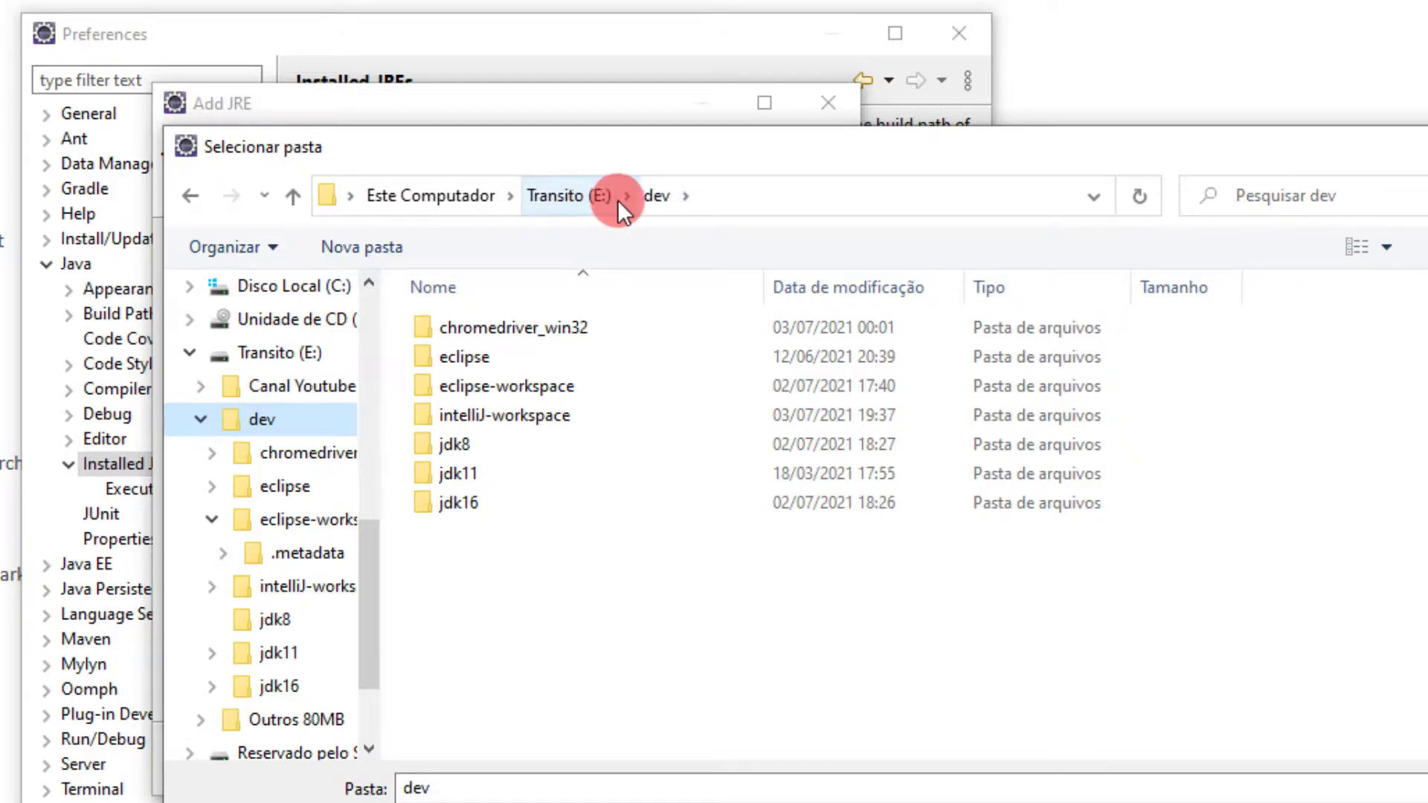
pyautogui.click(486, 473)
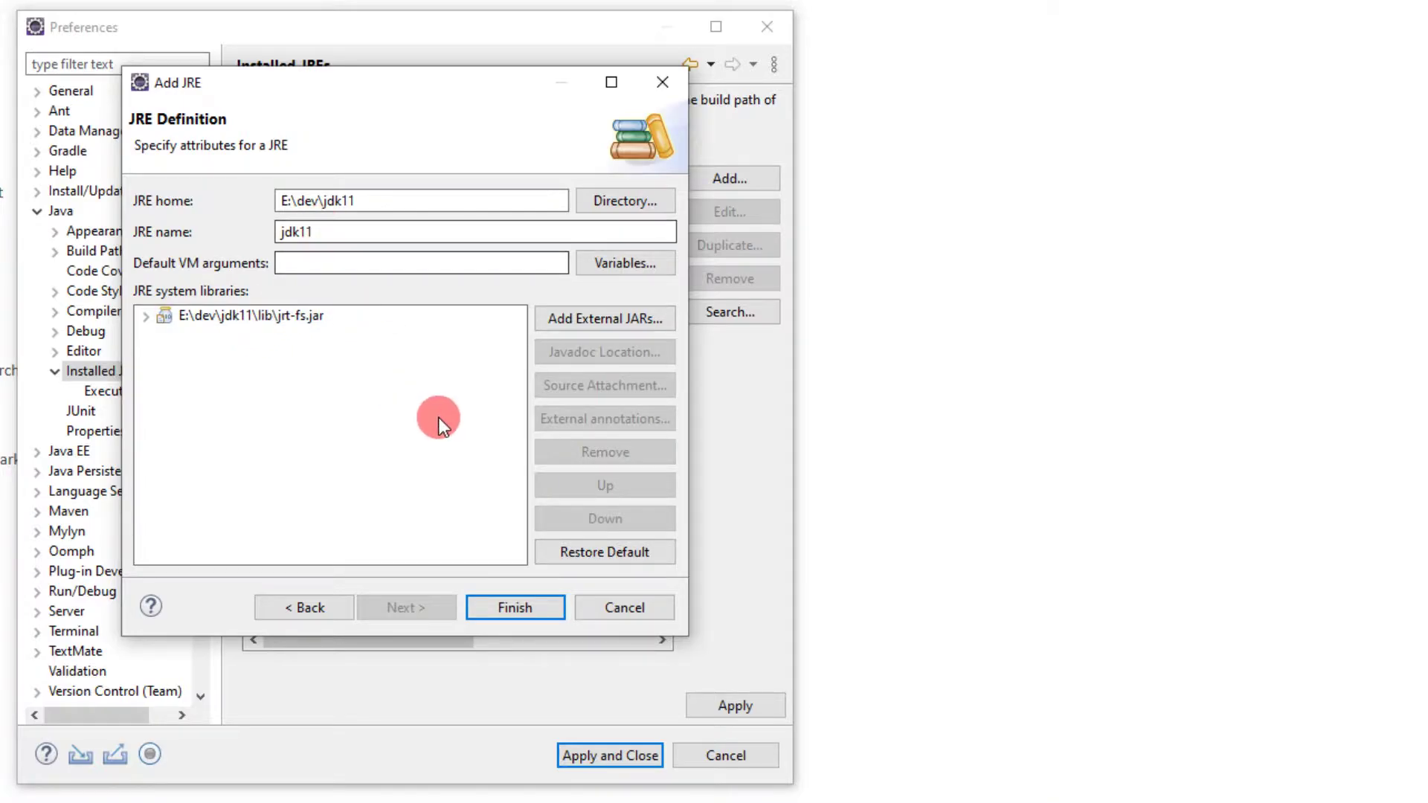
pyautogui.click(516, 608)
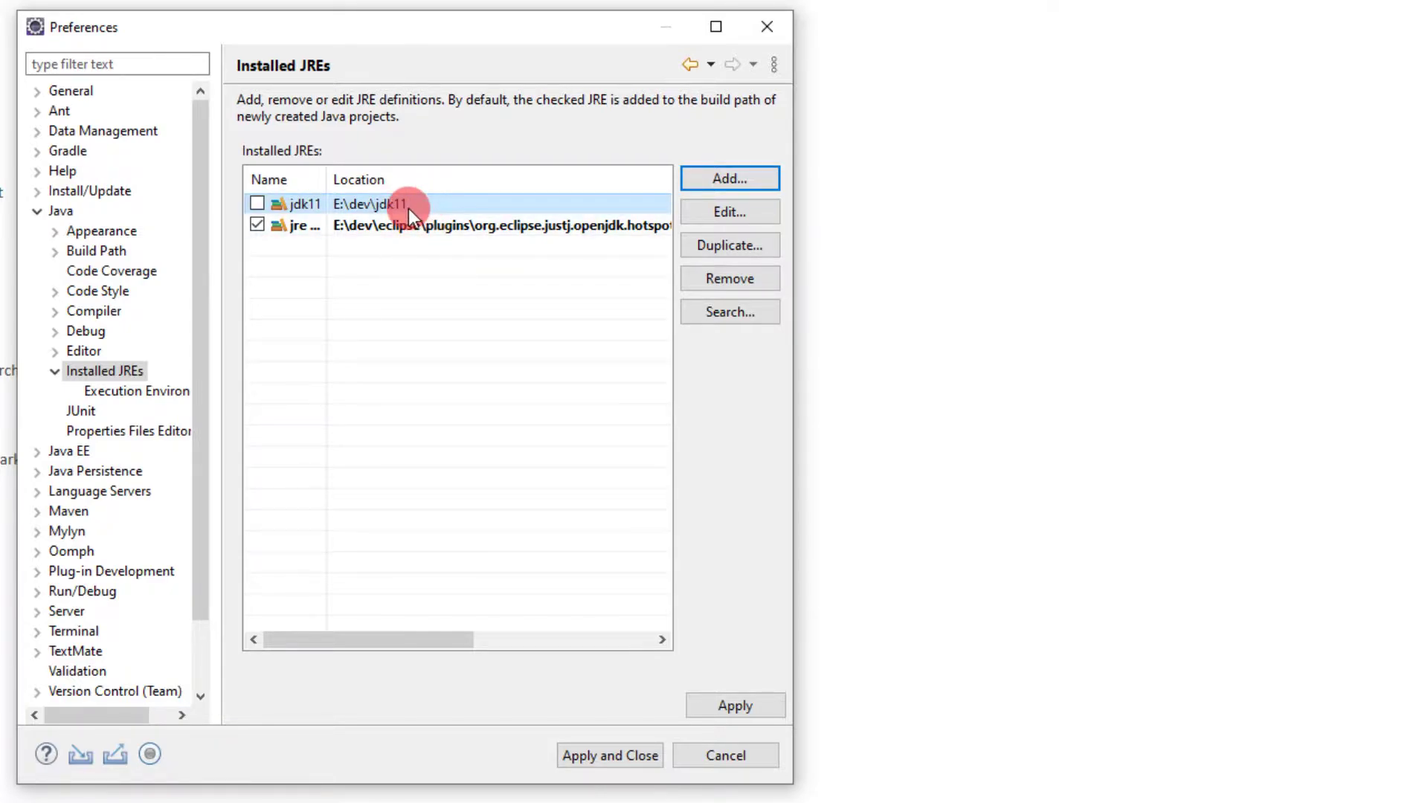
pyautogui.click(257, 203)
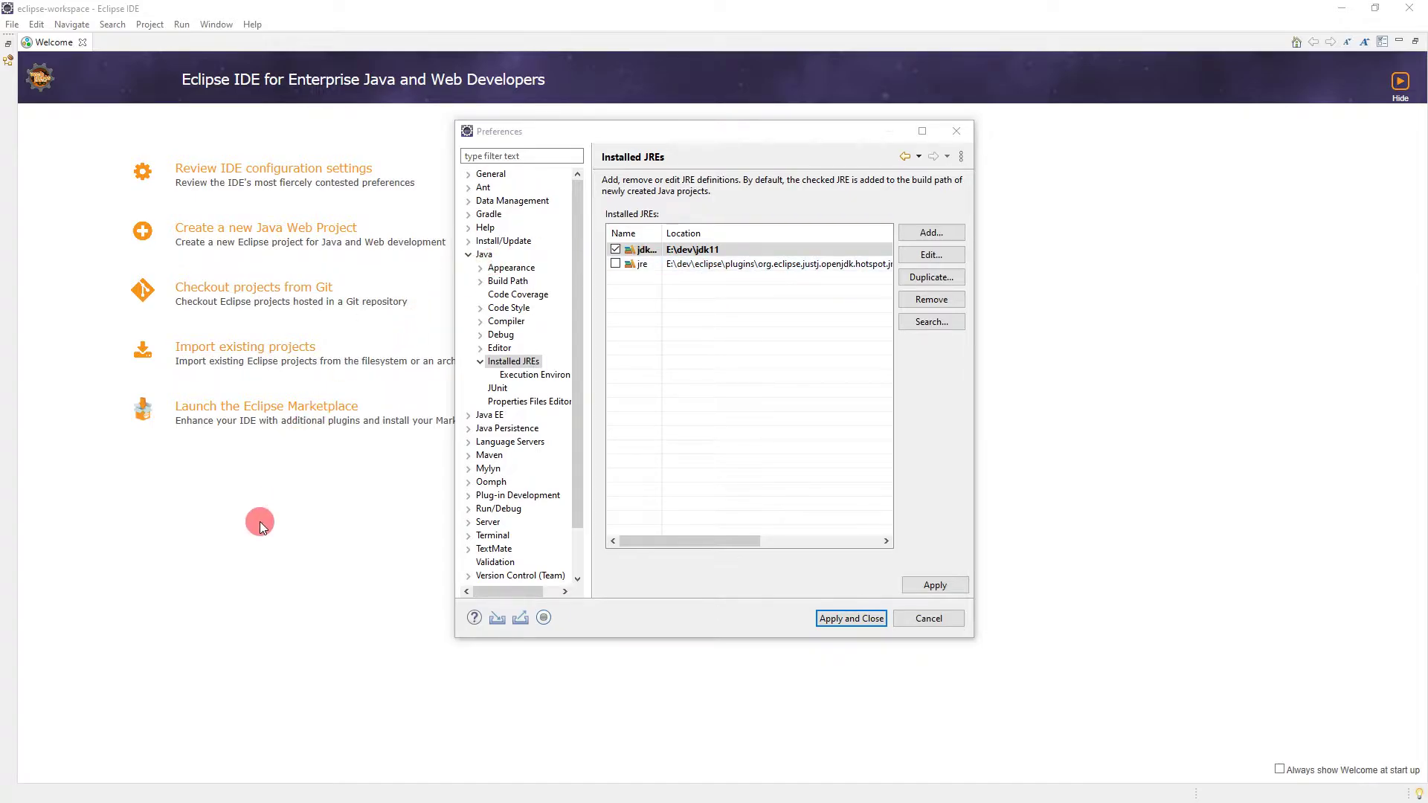
# In the Windows environment variables, create the system variable JAVA_HOME with the folder E:\dev\jdk11 as its value
pyautogui.press('super')
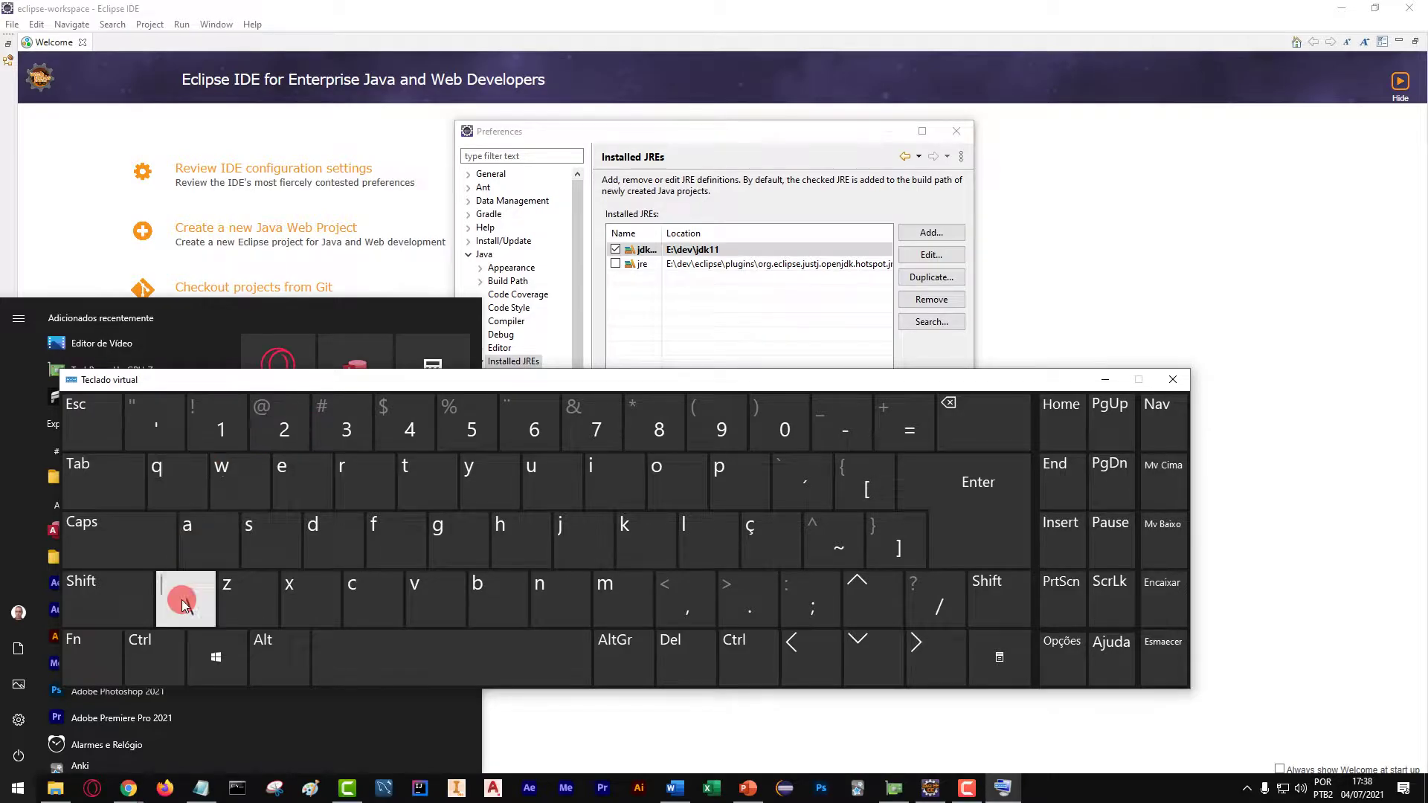
pyautogui.click(216, 657)
pyautogui.click(13, 792)
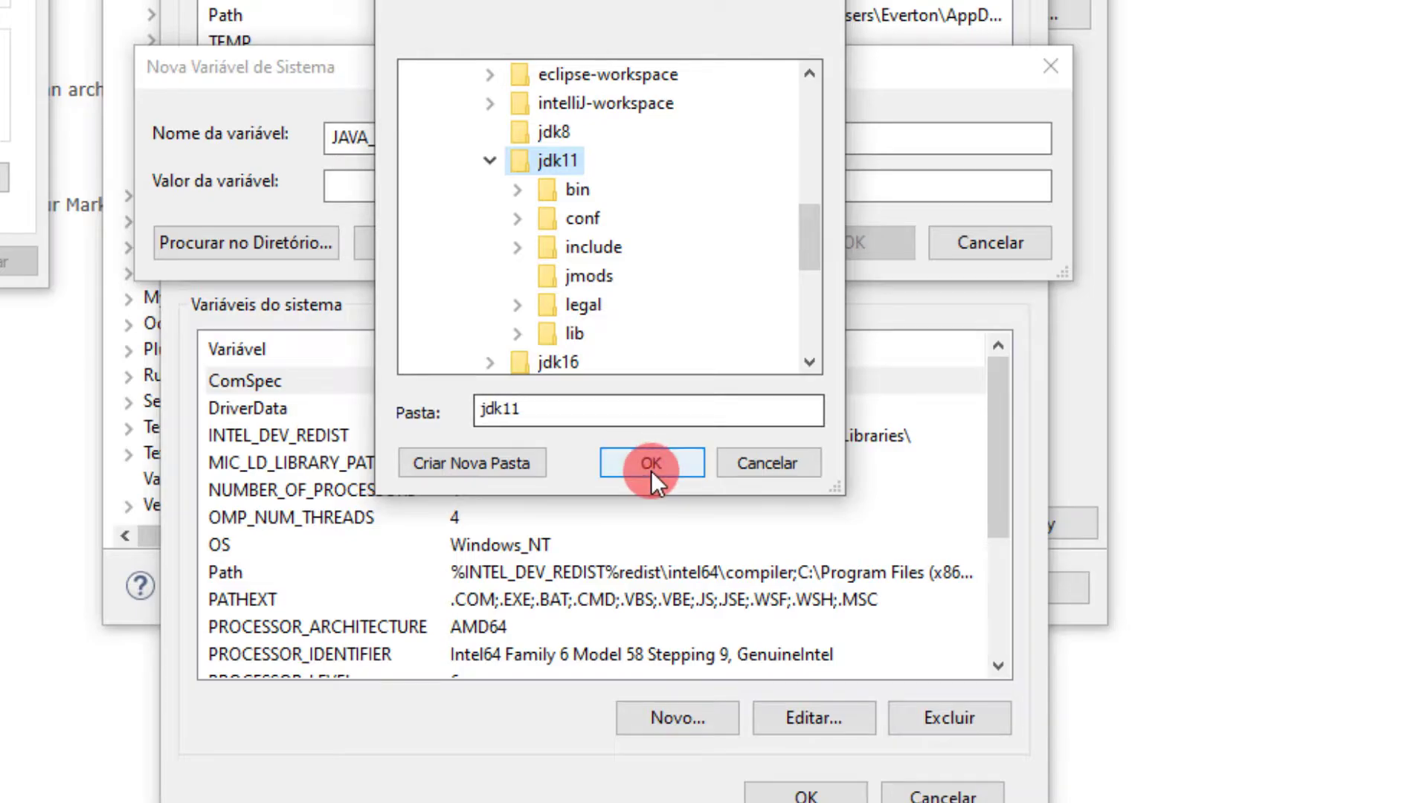
pyautogui.click(653, 463)
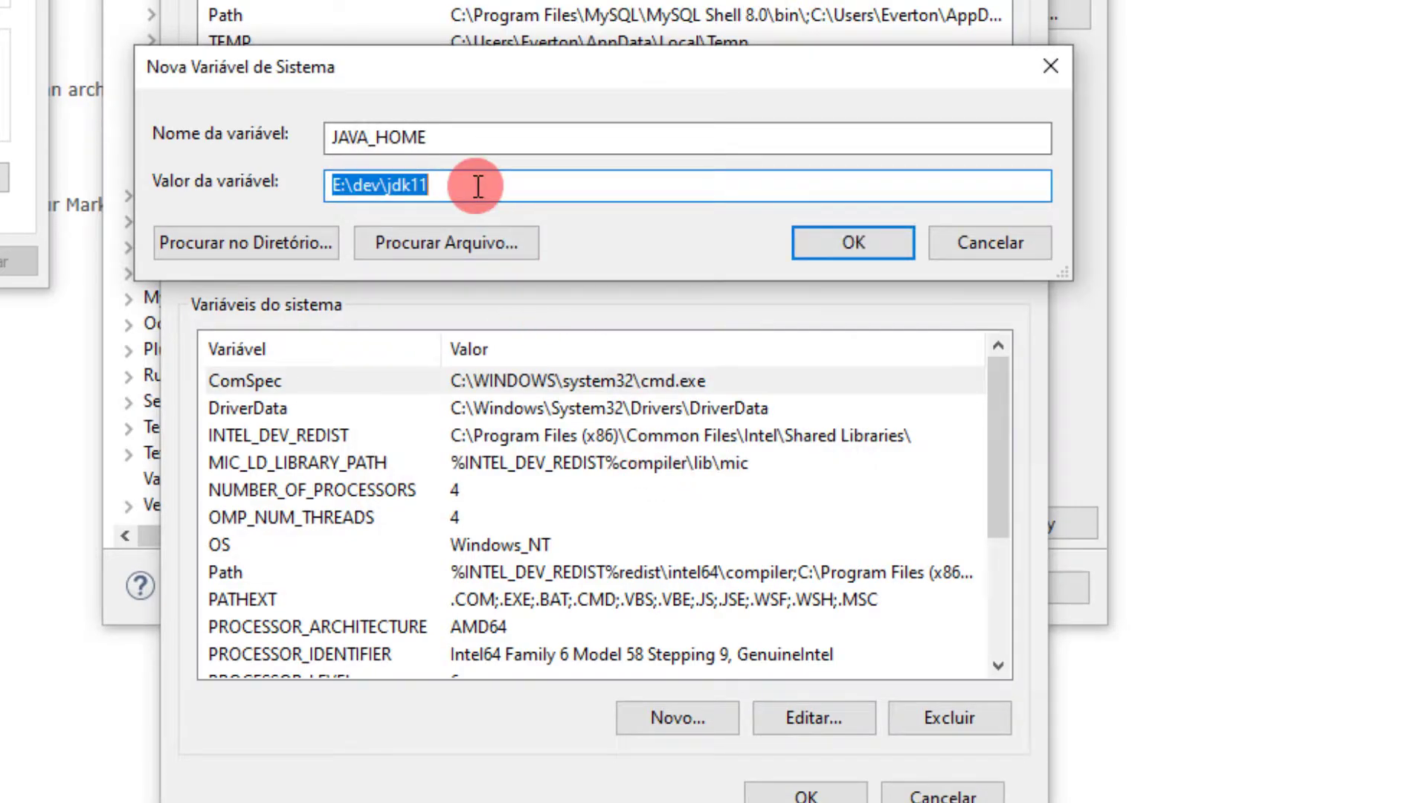
pyautogui.moveTo(479, 186); pyautogui.dragTo(327, 185)
pyautogui.hotkey('ctrl', 'c')
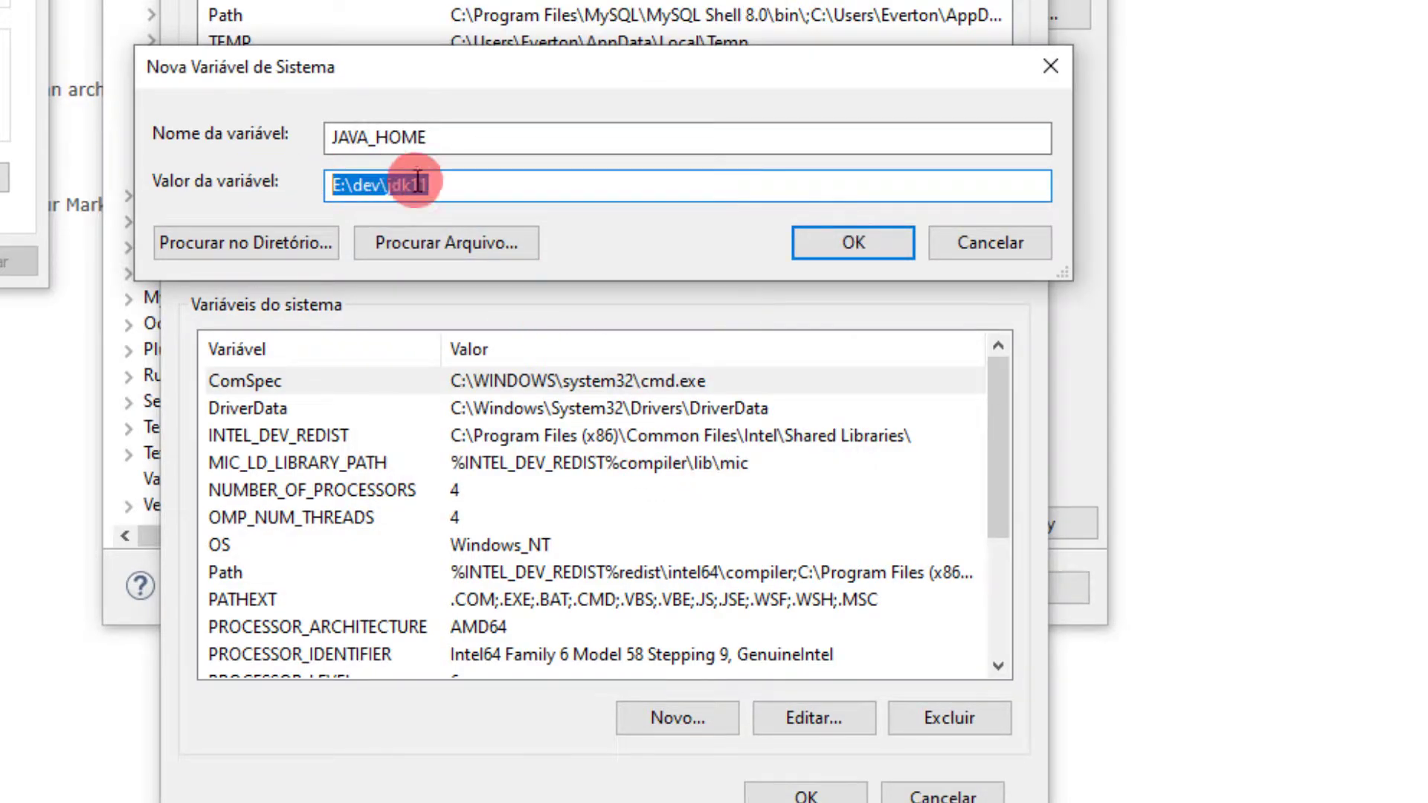
pyautogui.click(418, 182)
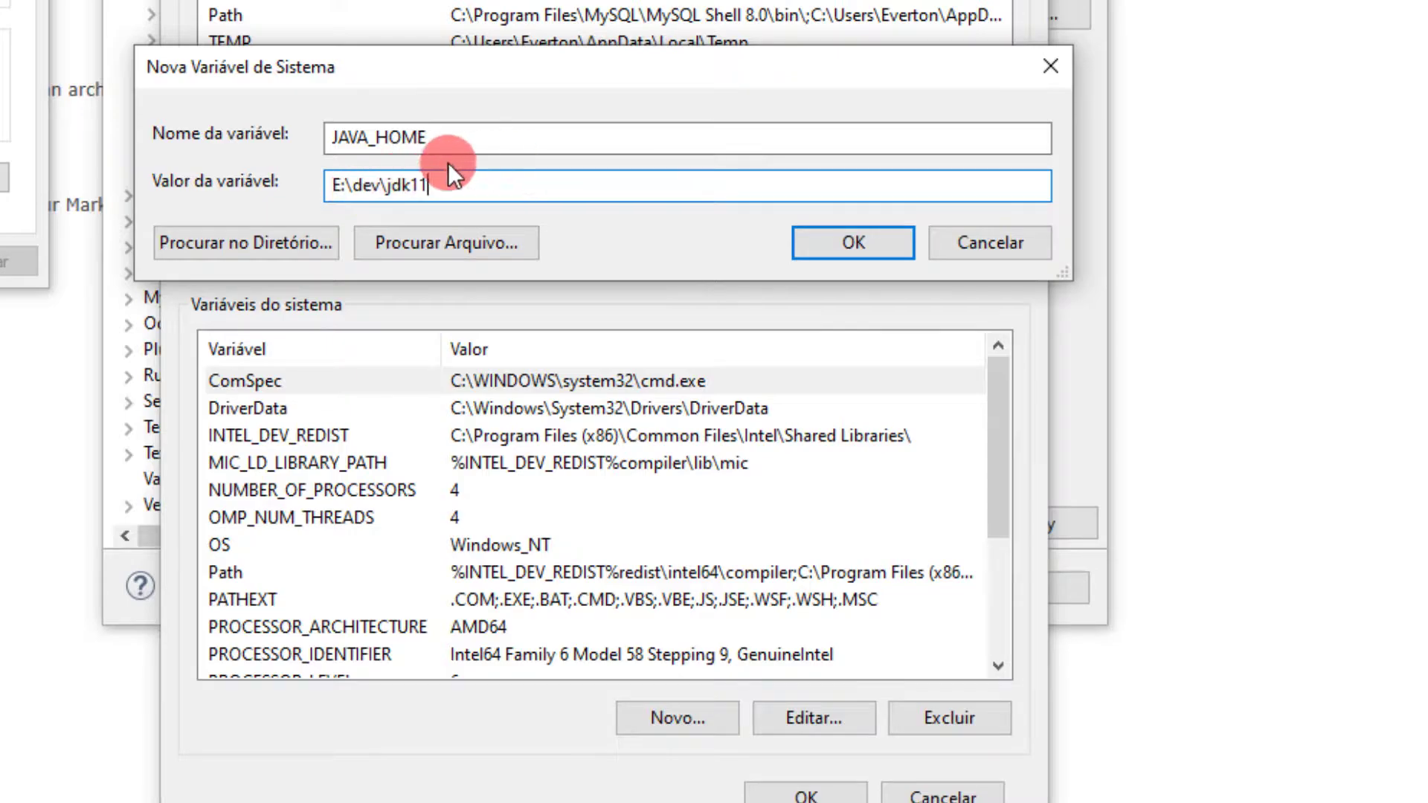
pyautogui.click(834, 243)
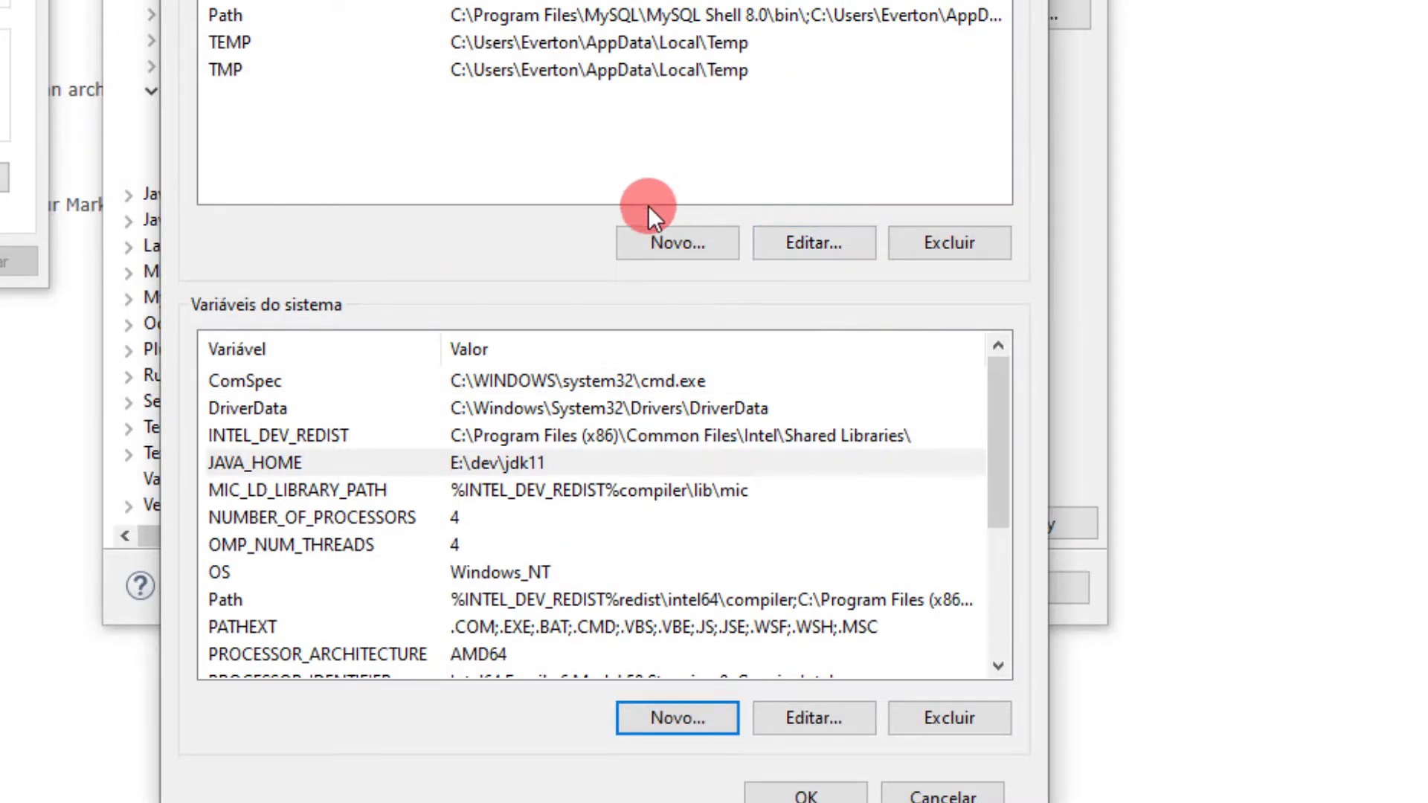
# Create the system variable JRE_HOME with the value E:\dev\jdk11
pyautogui.click(664, 721)
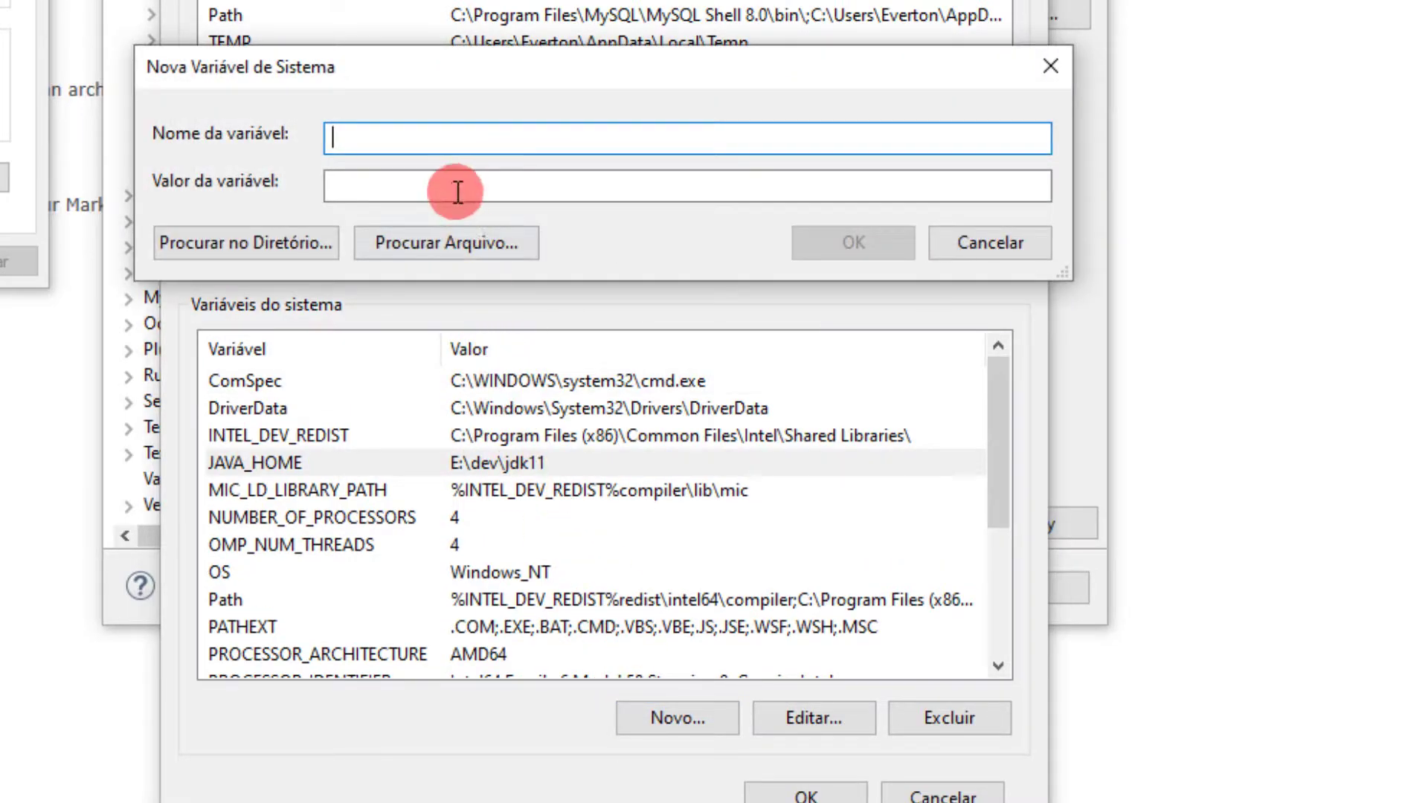
pyautogui.write('JRE')
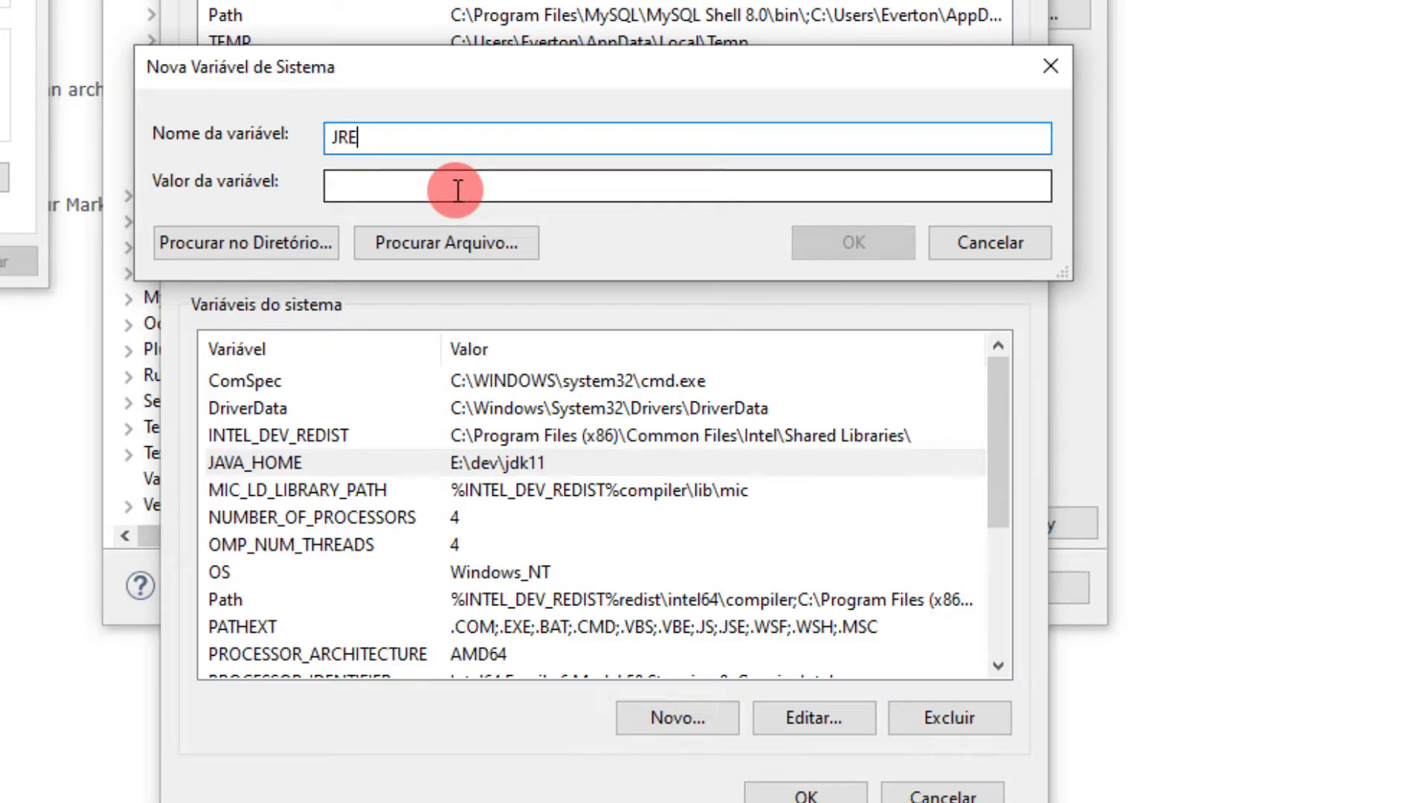
pyautogui.write('_HOME')
pyautogui.press('Tab')
pyautogui.hotkey('ctrl', 'v')
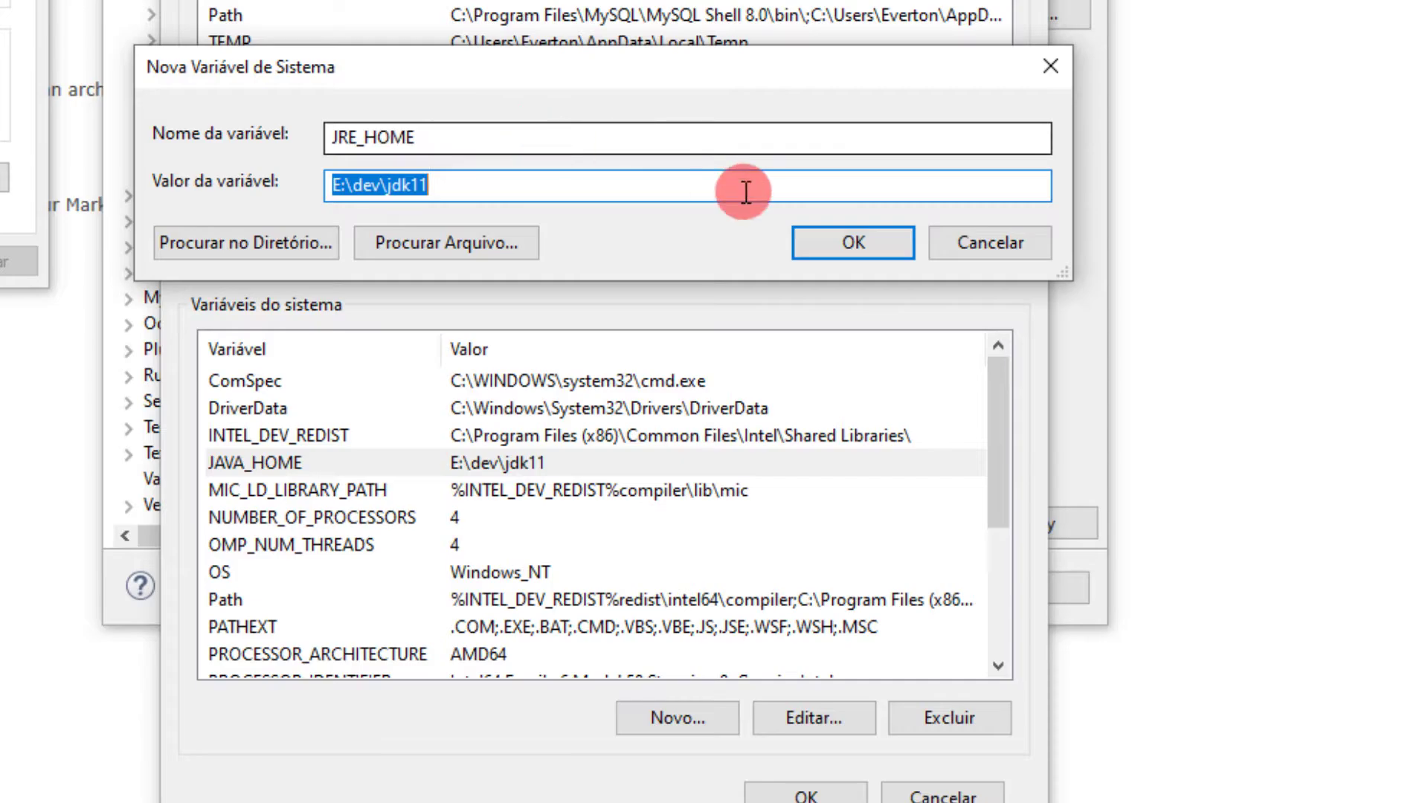
pyautogui.click(829, 235)
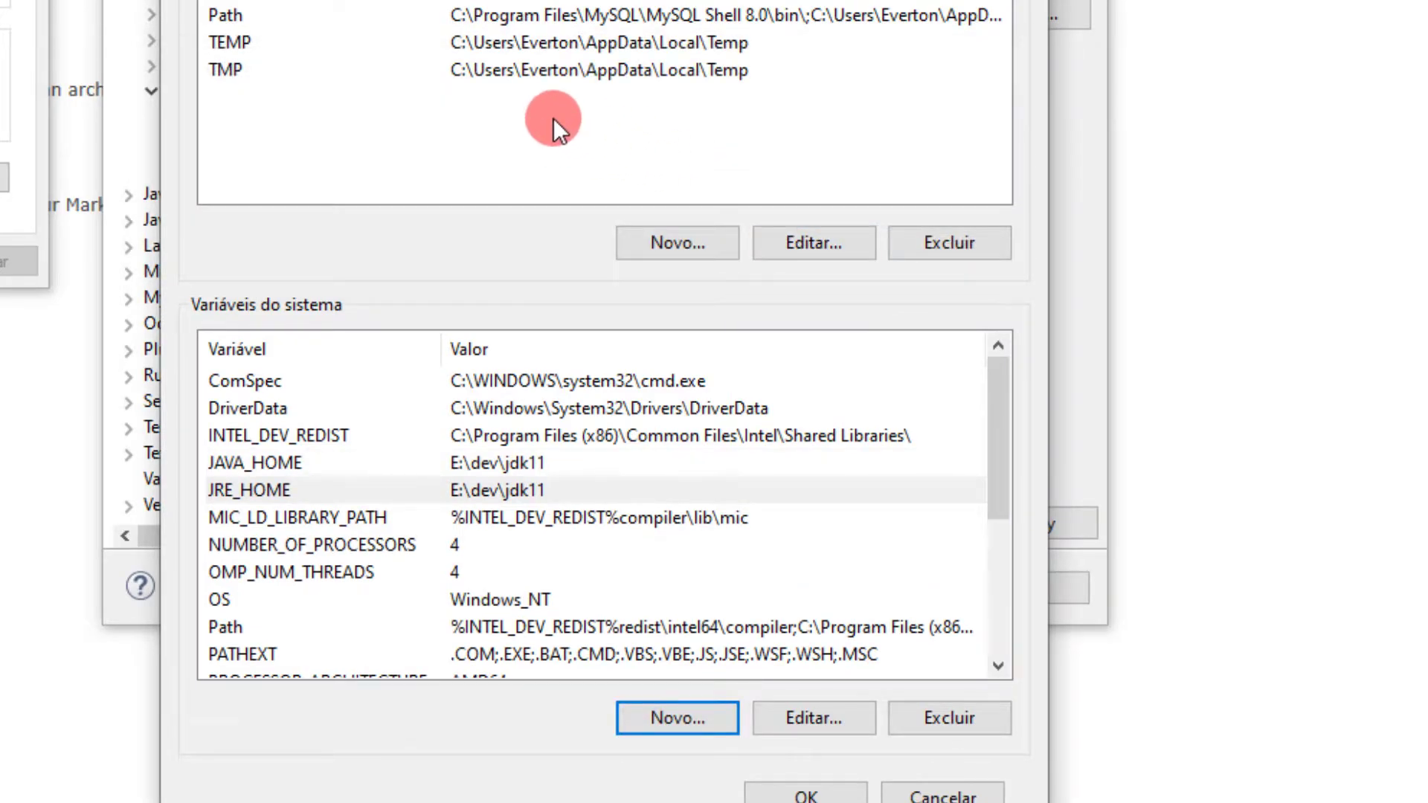
# Create a system variable named CLASSPATH with a value that begins with .;%JAVA_
pyautogui.click(595, 490)
pyautogui.click(655, 718)
pyautogui.write('CLAS')
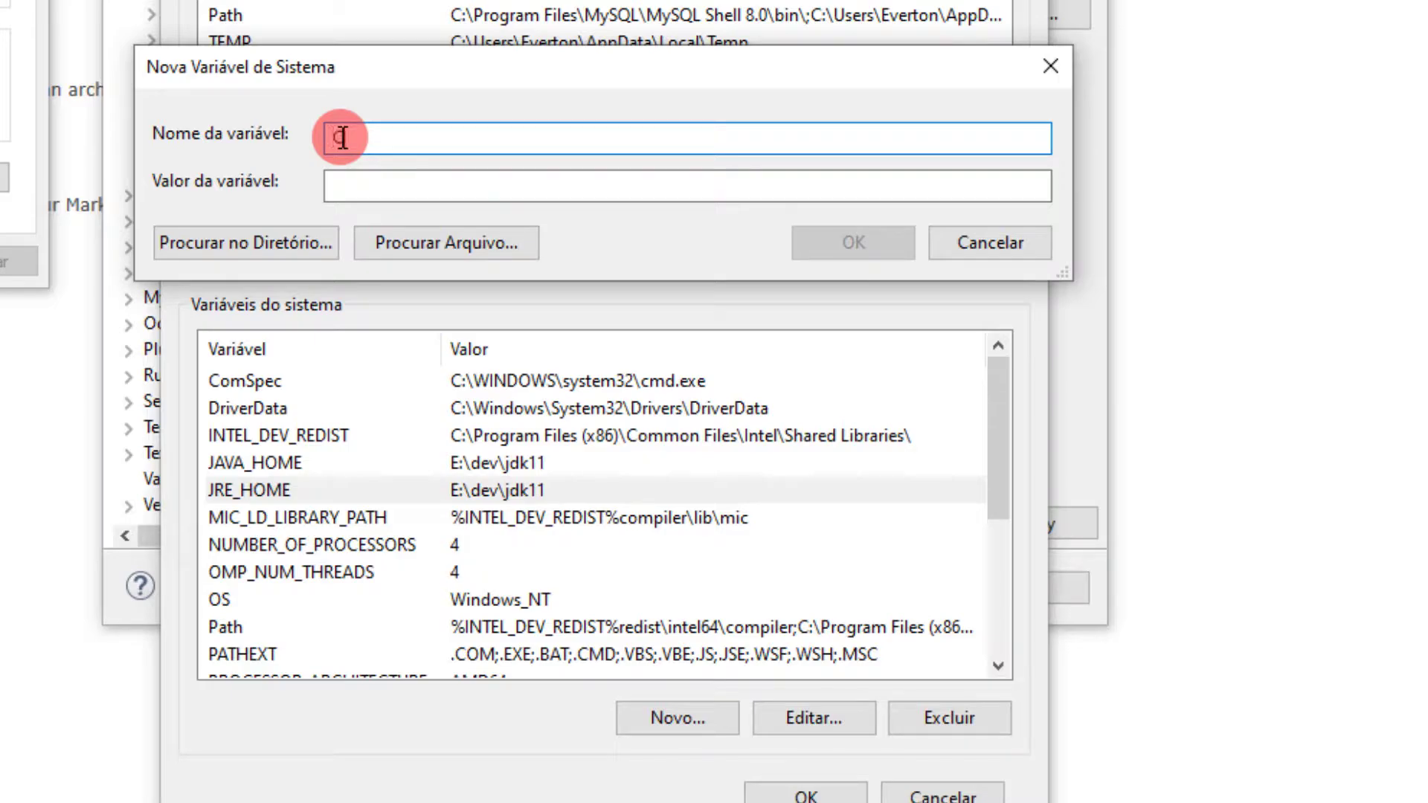
pyautogui.write('SPATH')
pyautogui.press('Tab')
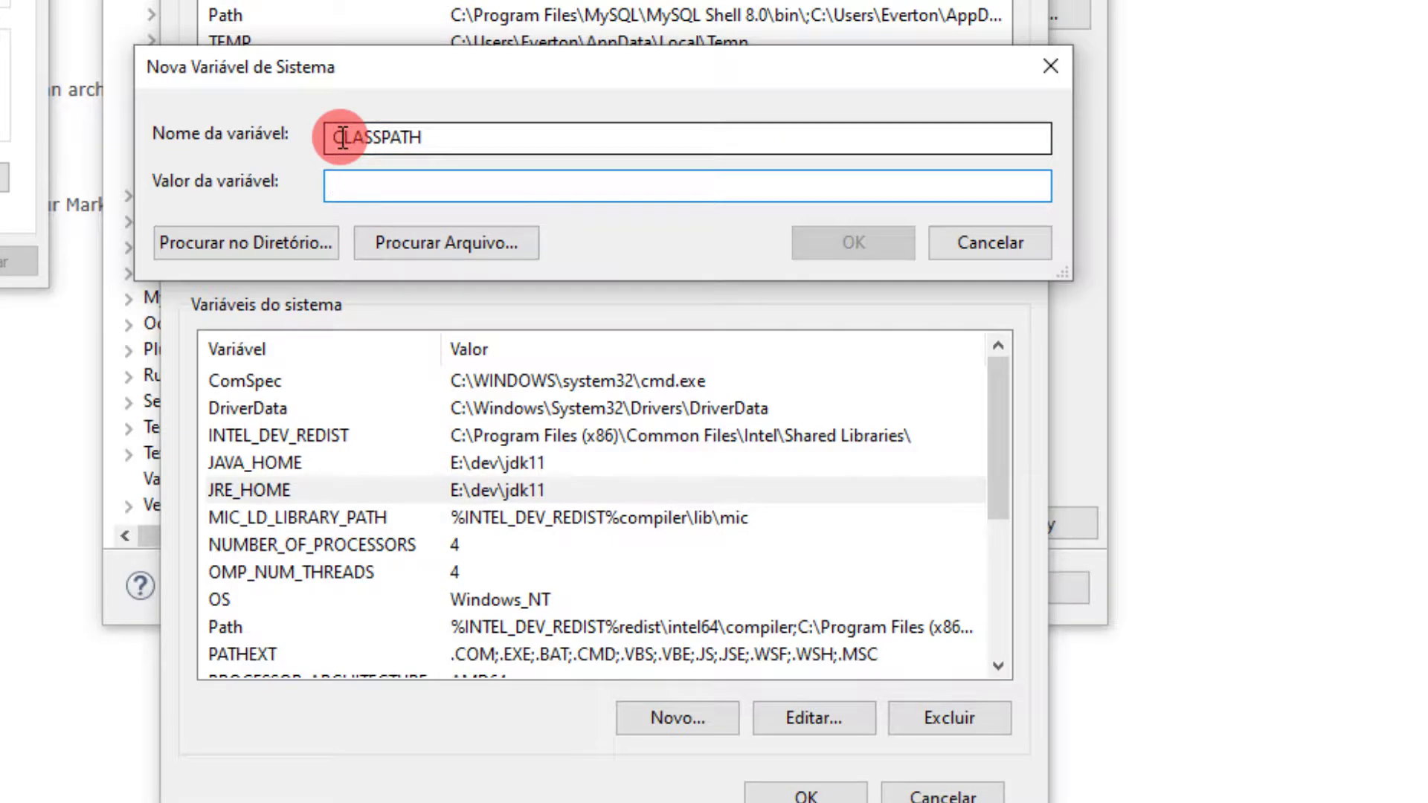
pyautogui.write('.;%')
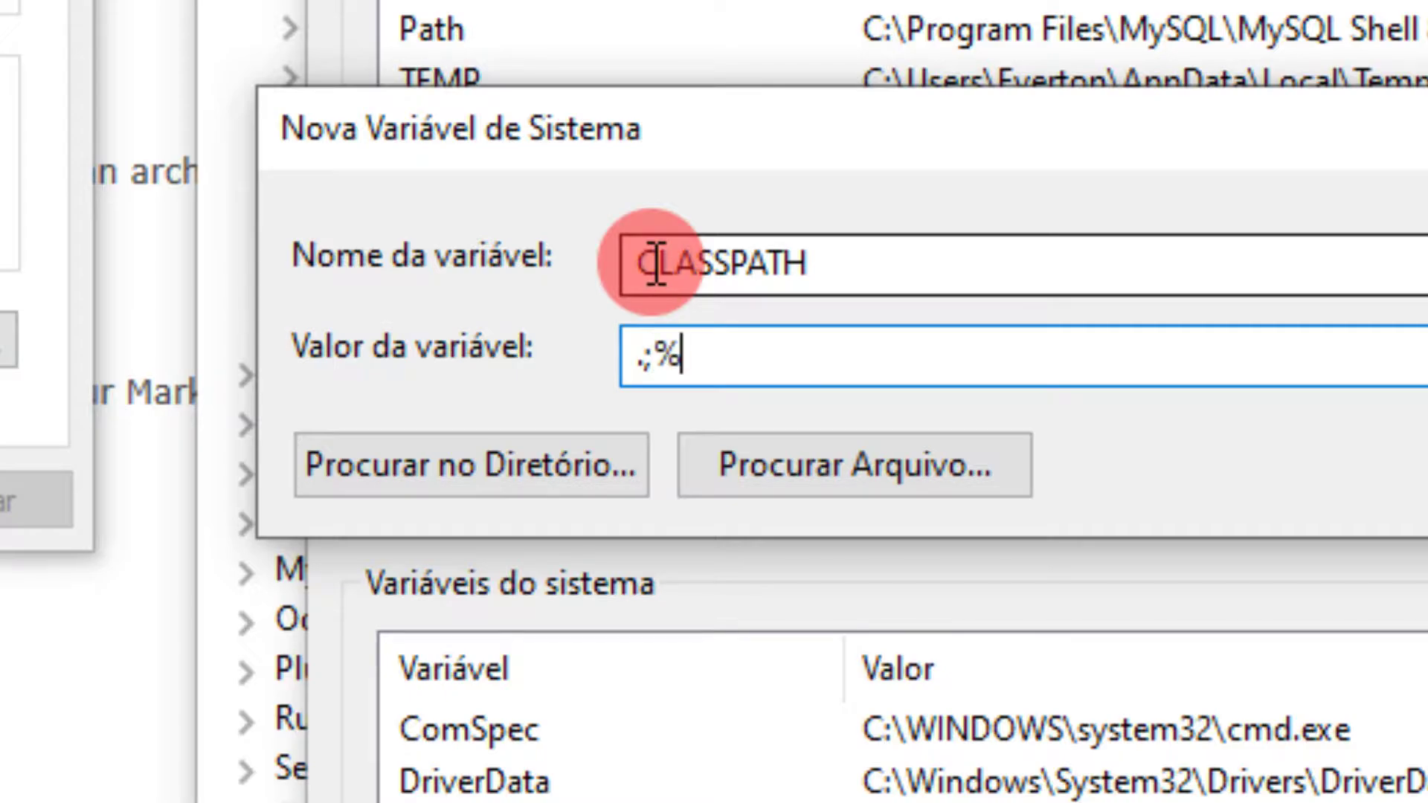
pyautogui.write('JAVA')
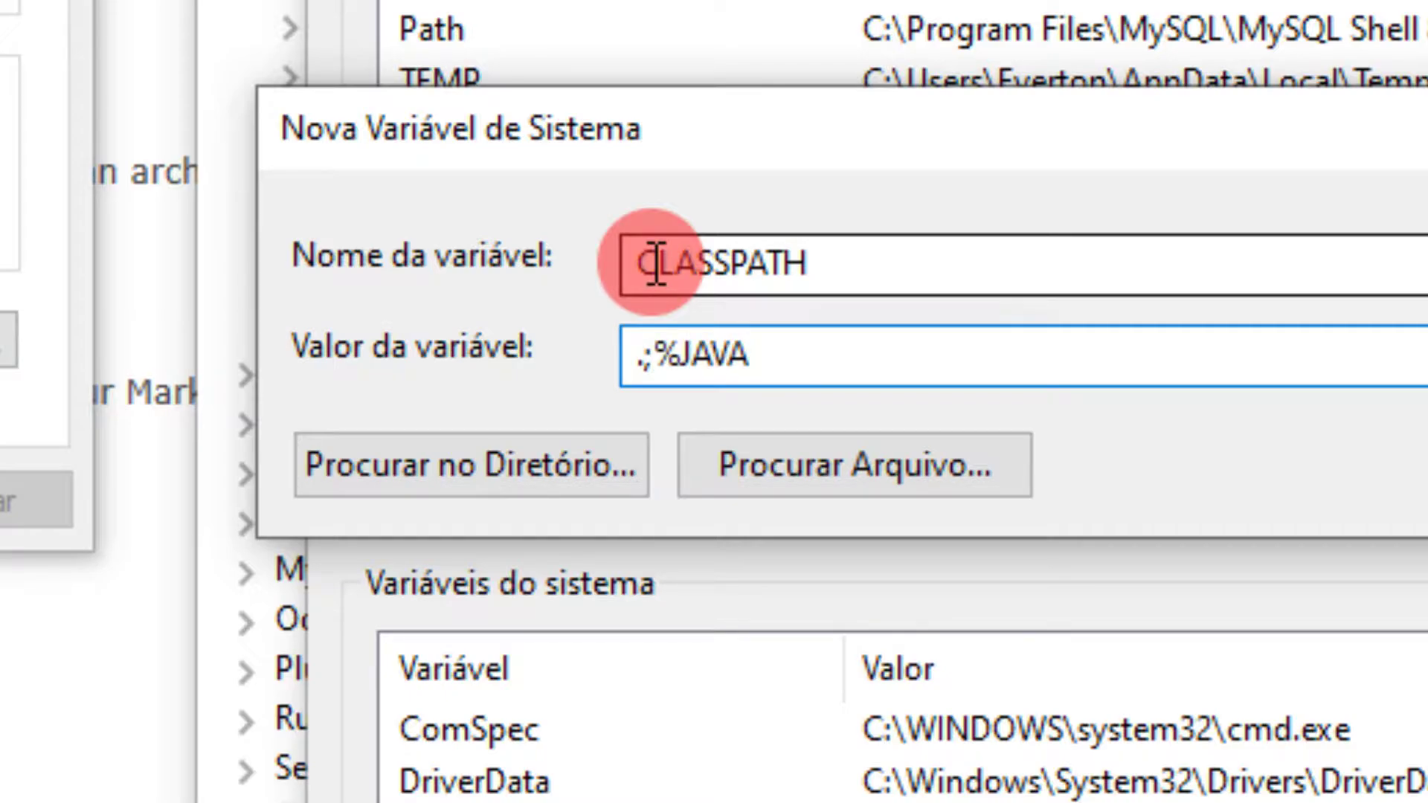
pyautogui.write('_')
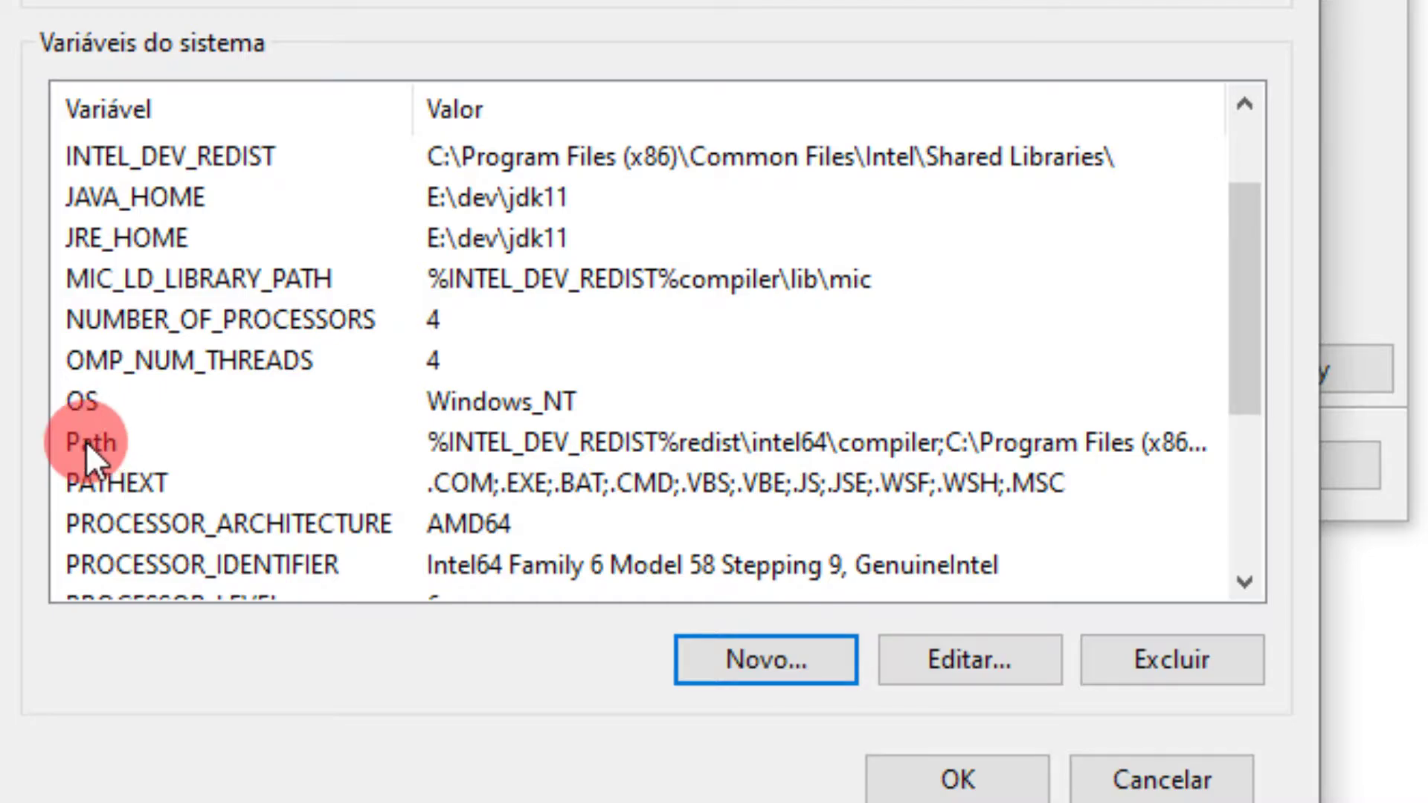
# Add the entry %JAVA_HOME\bin to the system variable Path
pyautogui.click(86, 442)
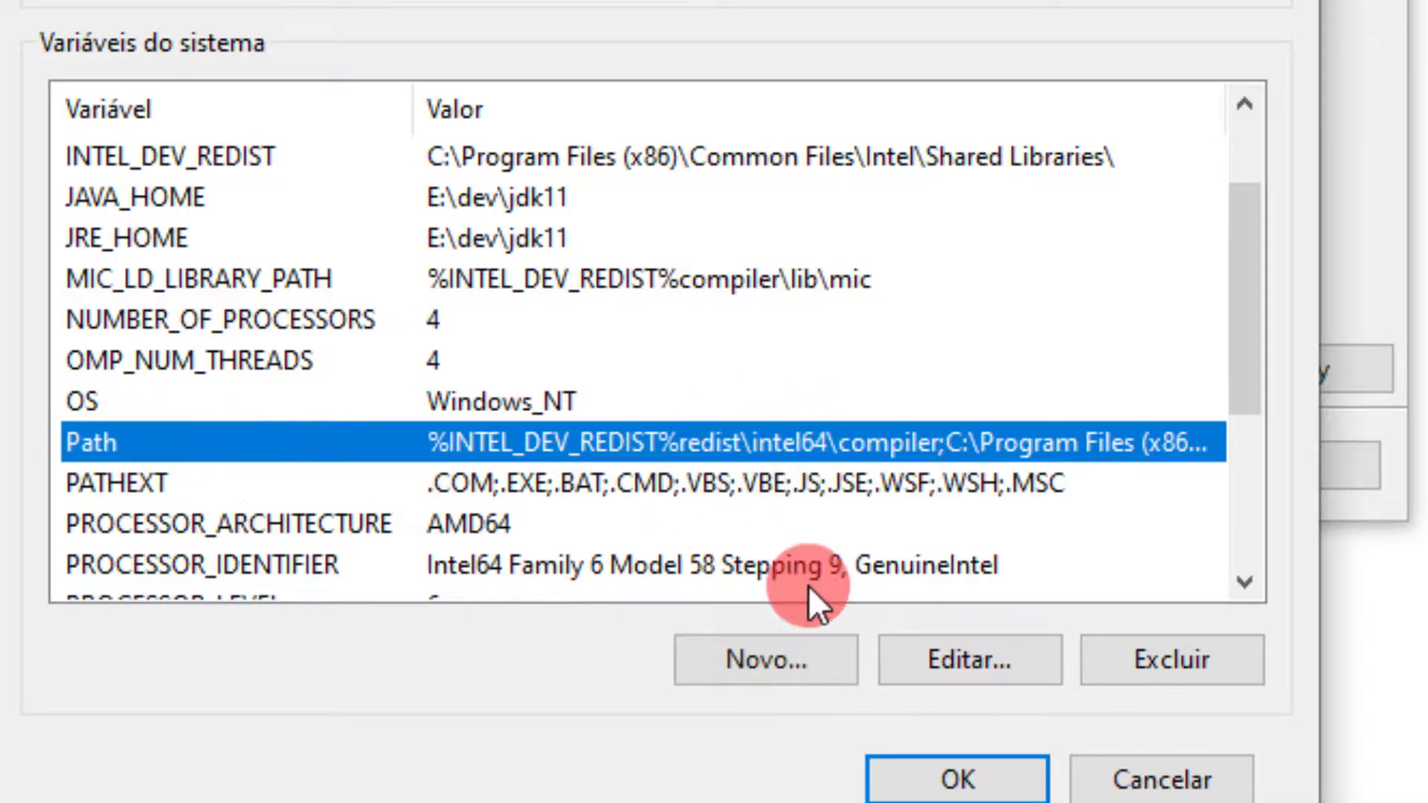
pyautogui.click(947, 660)
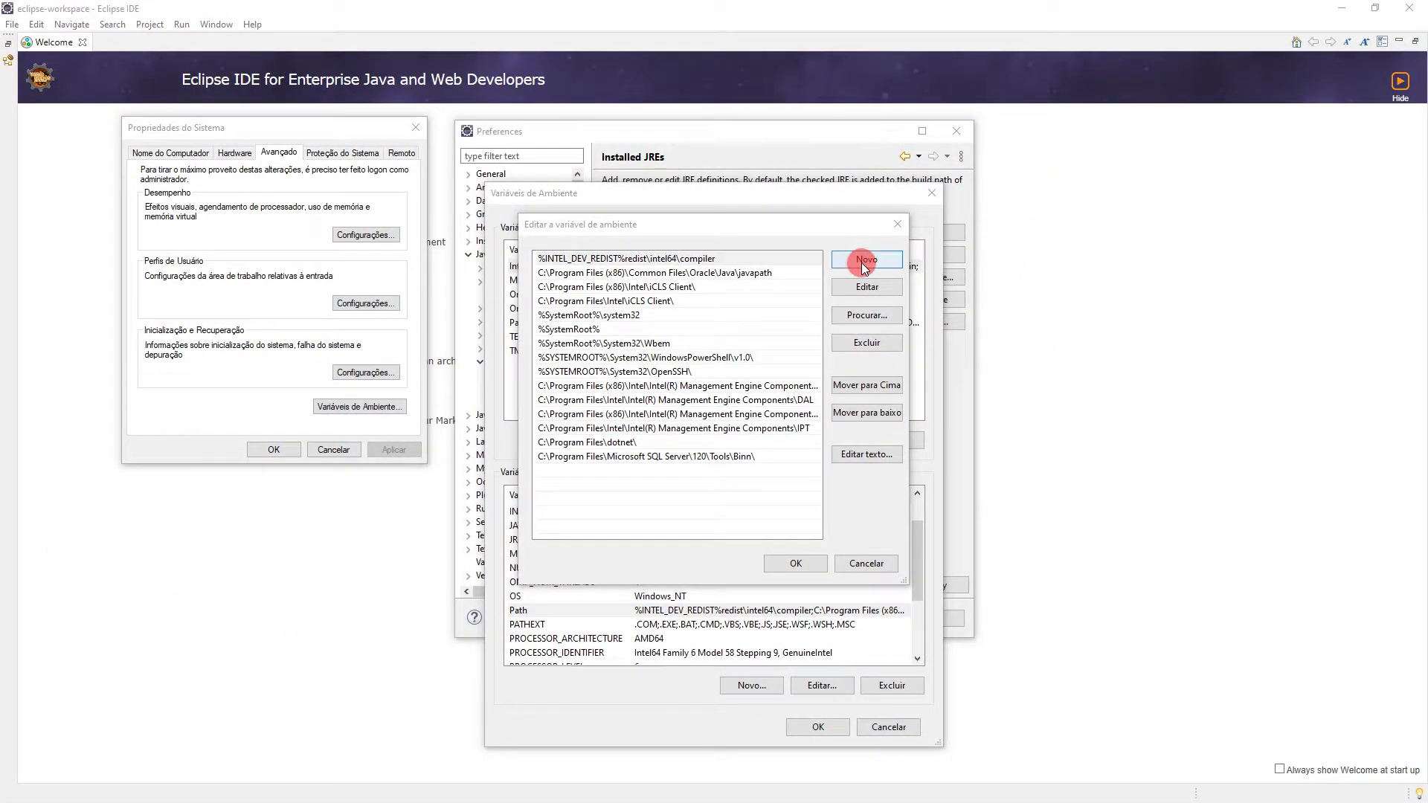
pyautogui.click(882, 203)
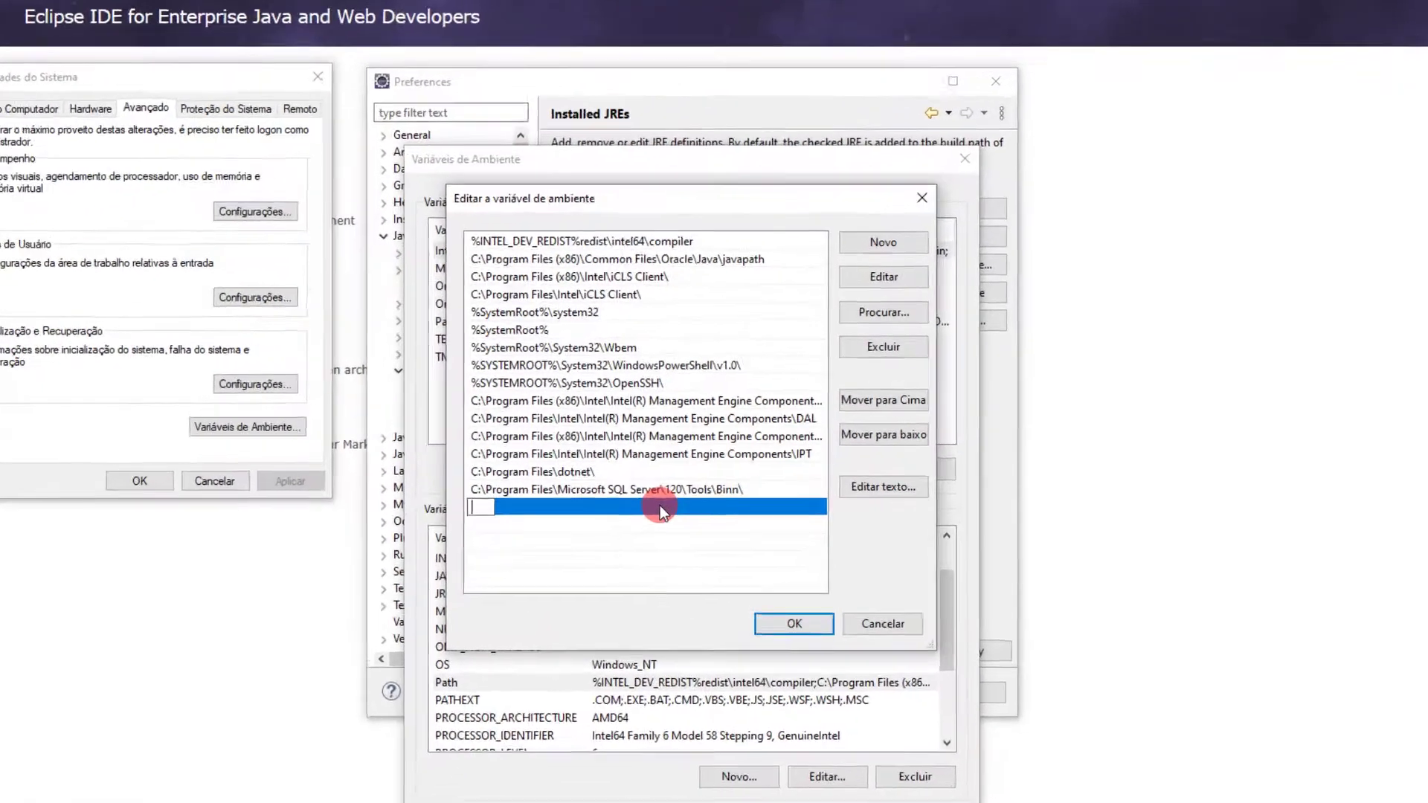
pyautogui.write('%JAVA_HOME\\bin')
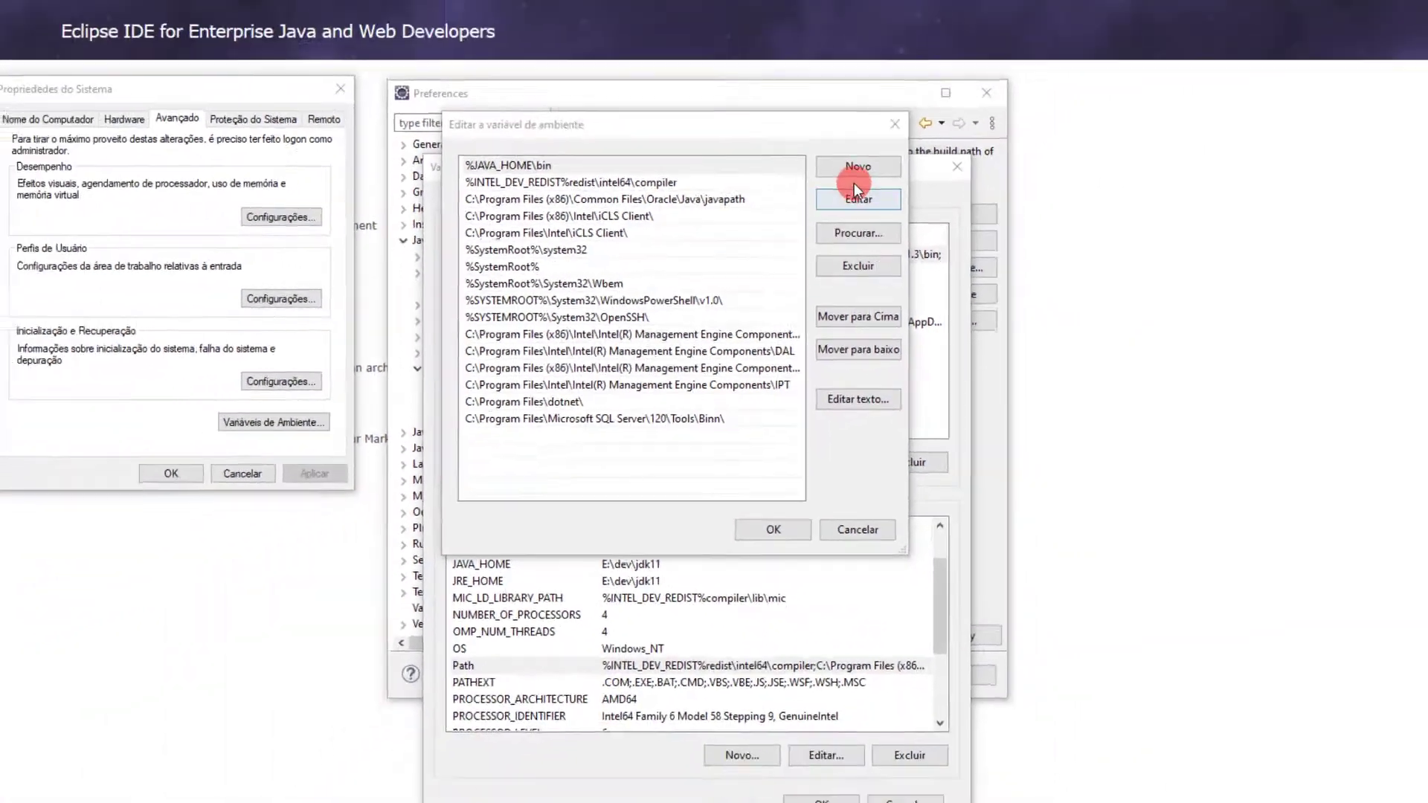
# Add the folder E:\dev\jdk11 as another entry of the system Path variable and move it up the list
pyautogui.click(851, 193)
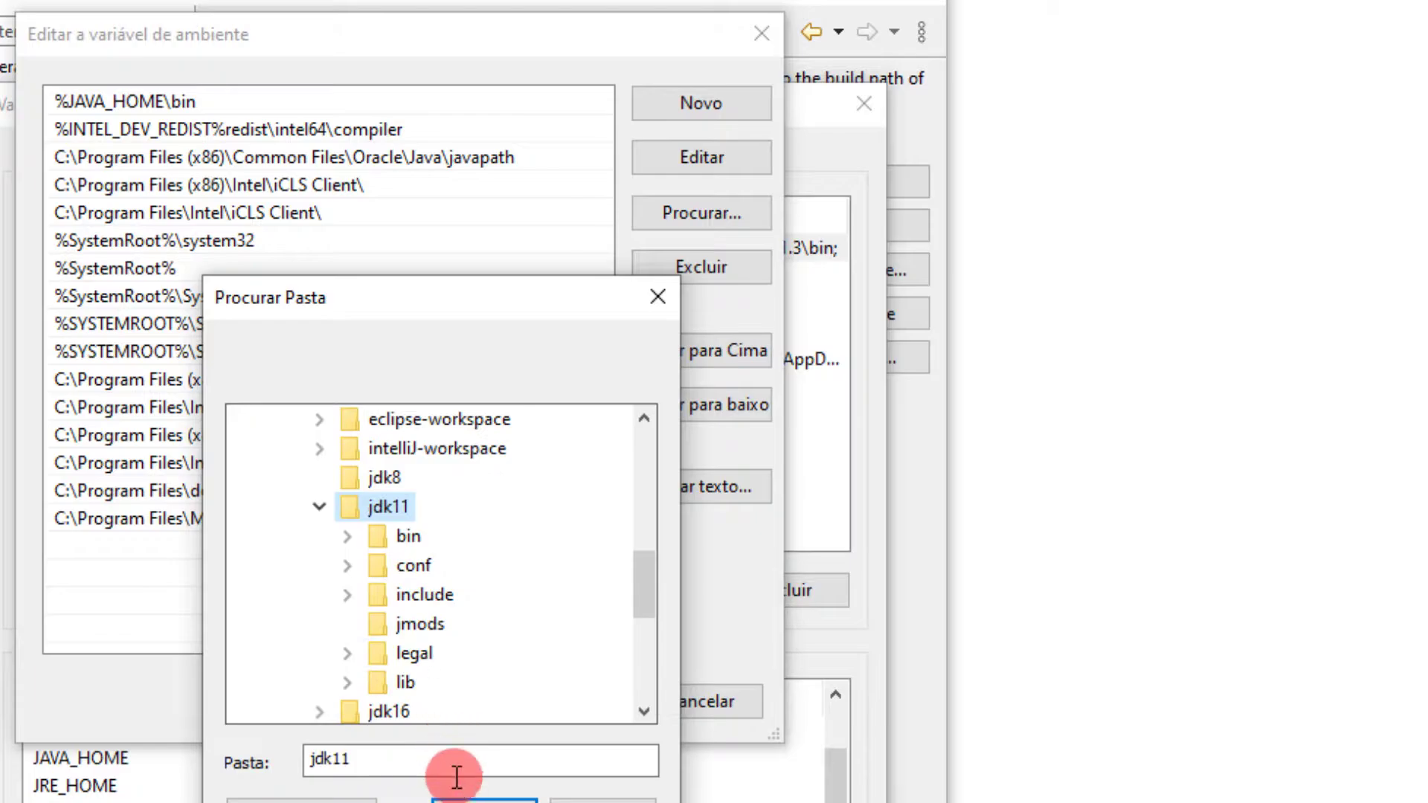
pyautogui.click(467, 797)
pyautogui.click(149, 546)
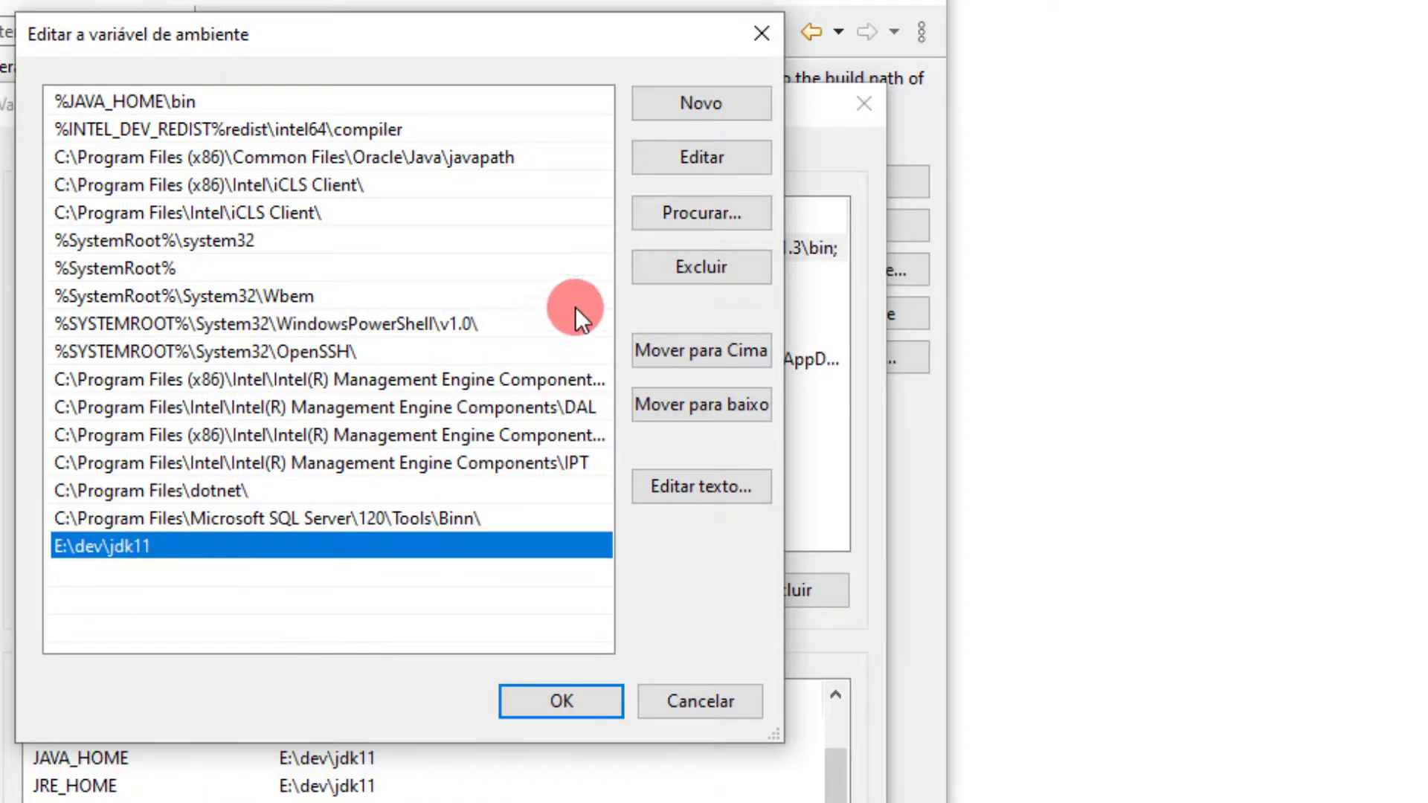
pyautogui.click(706, 354)
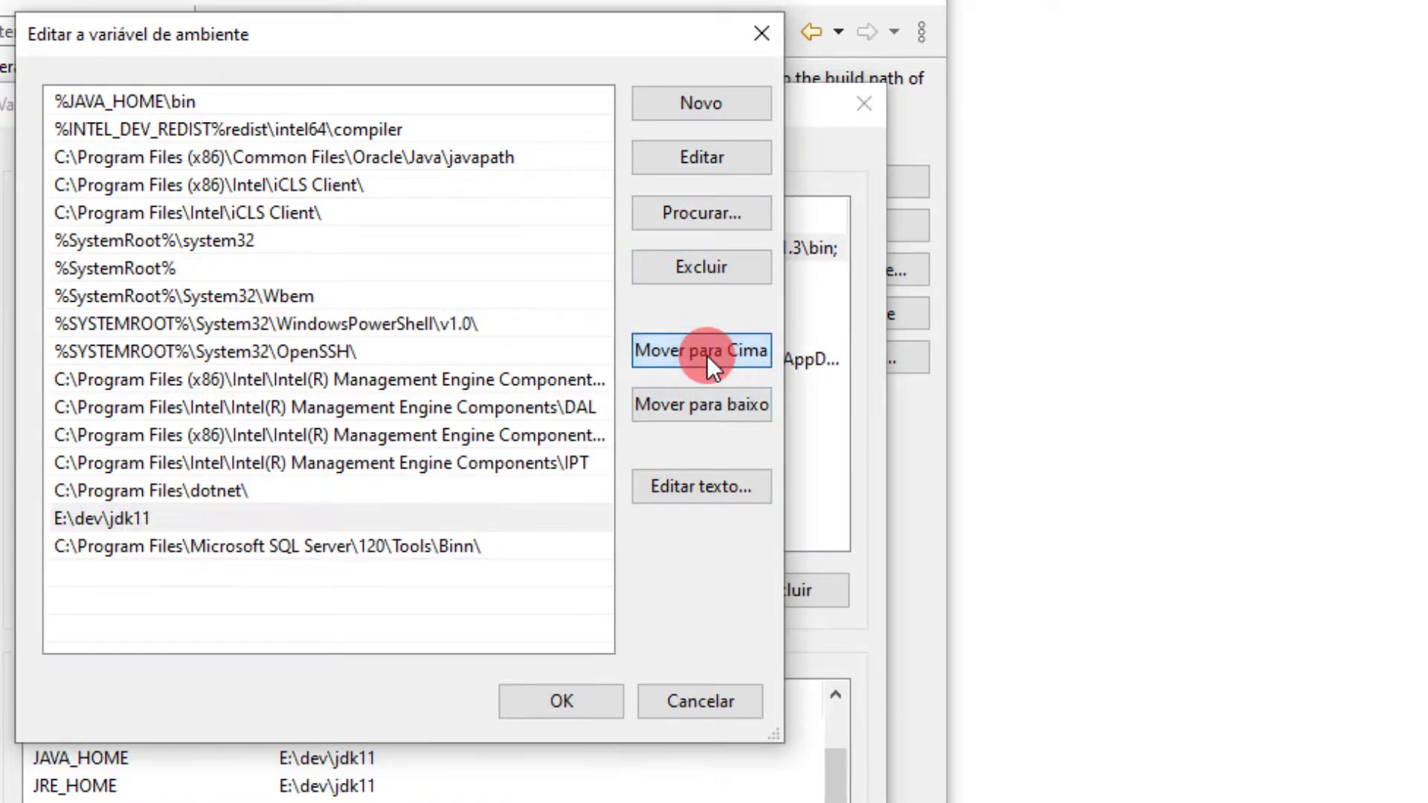
pyautogui.click(706, 355)
pyautogui.click(707, 354)
pyautogui.click(707, 355)
pyautogui.click(706, 354)
pyautogui.click(706, 355)
pyautogui.click(706, 355)
pyautogui.click(707, 355)
pyautogui.click(854, 619)
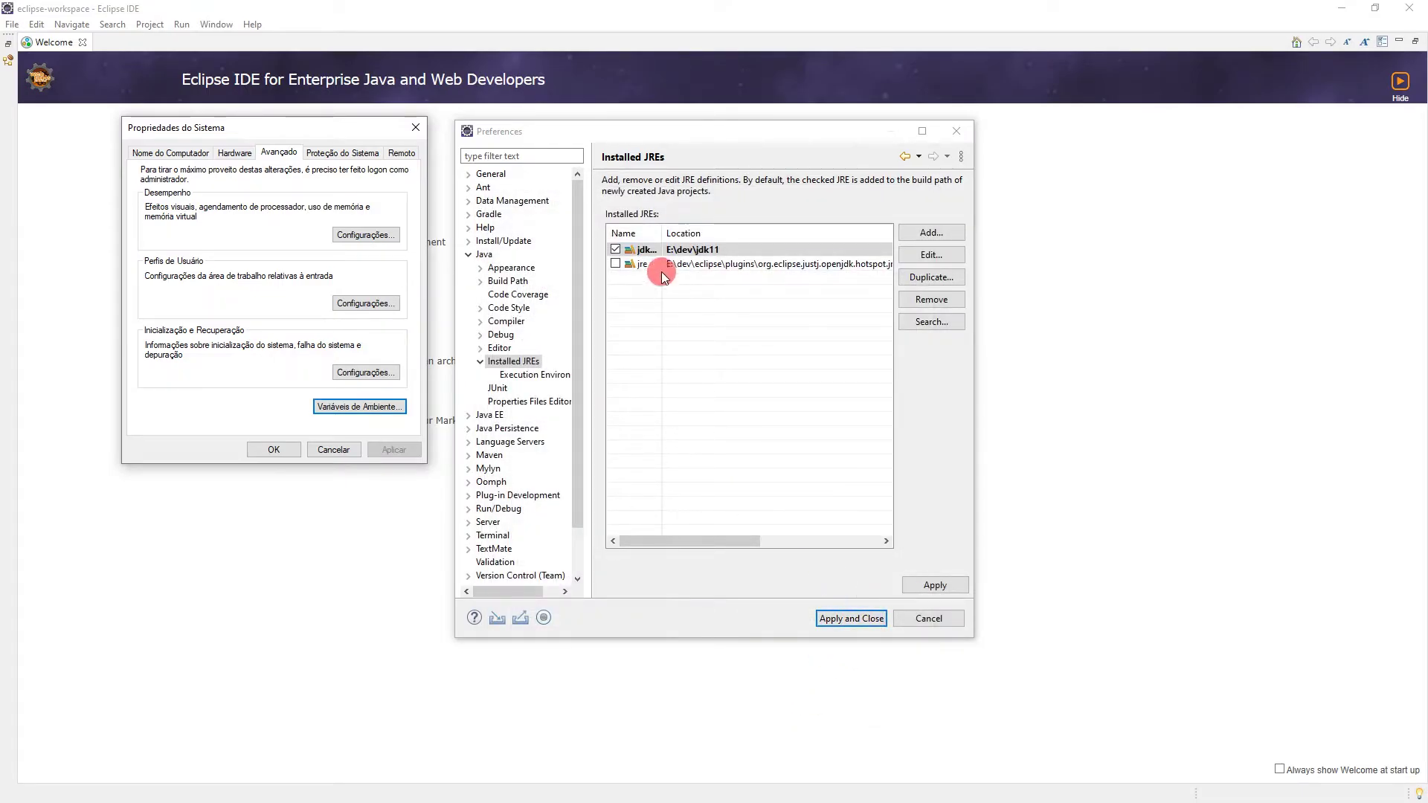
# Apply the Installed JREs preferences with jdk11 as the default and restart the IDE
pyautogui.click(861, 621)
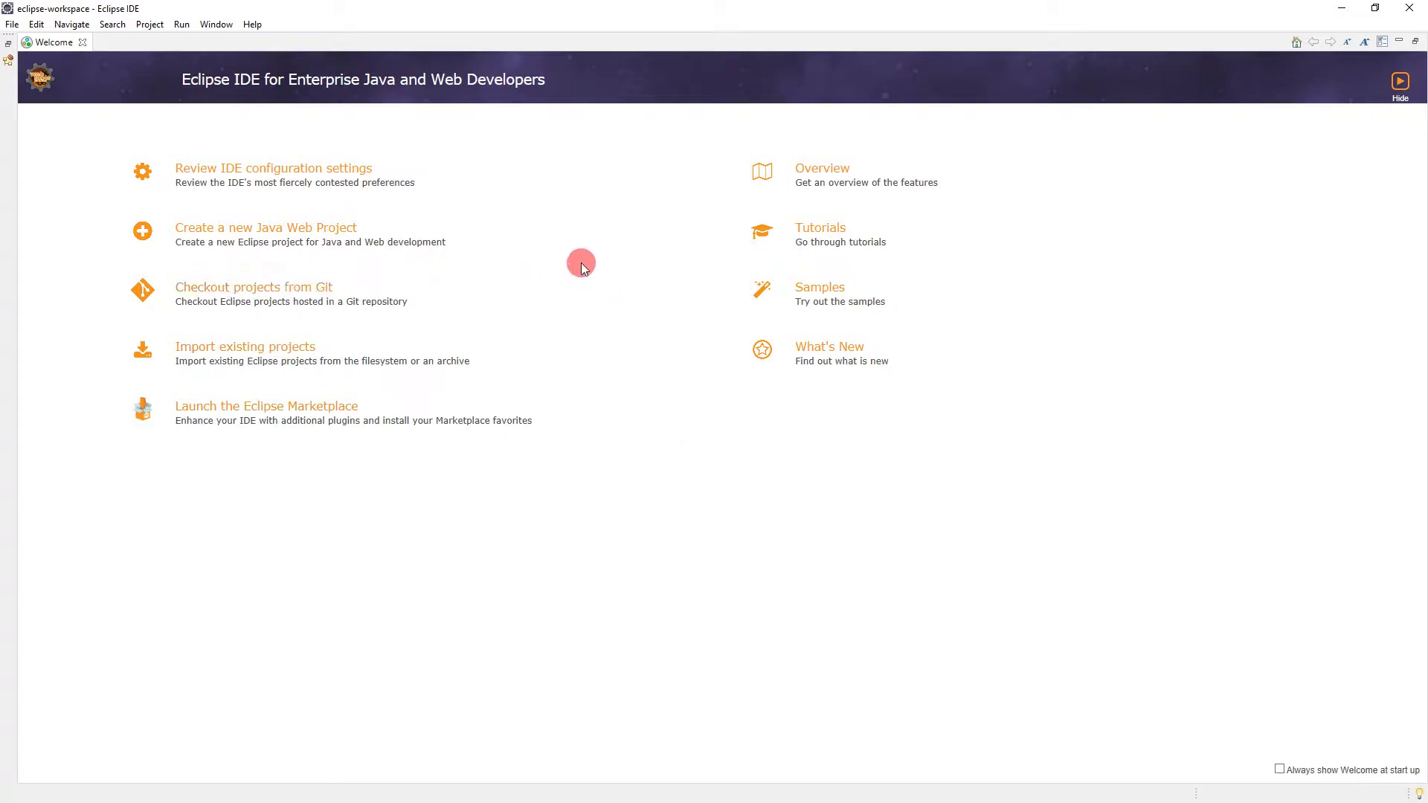
pyautogui.click(13, 26)
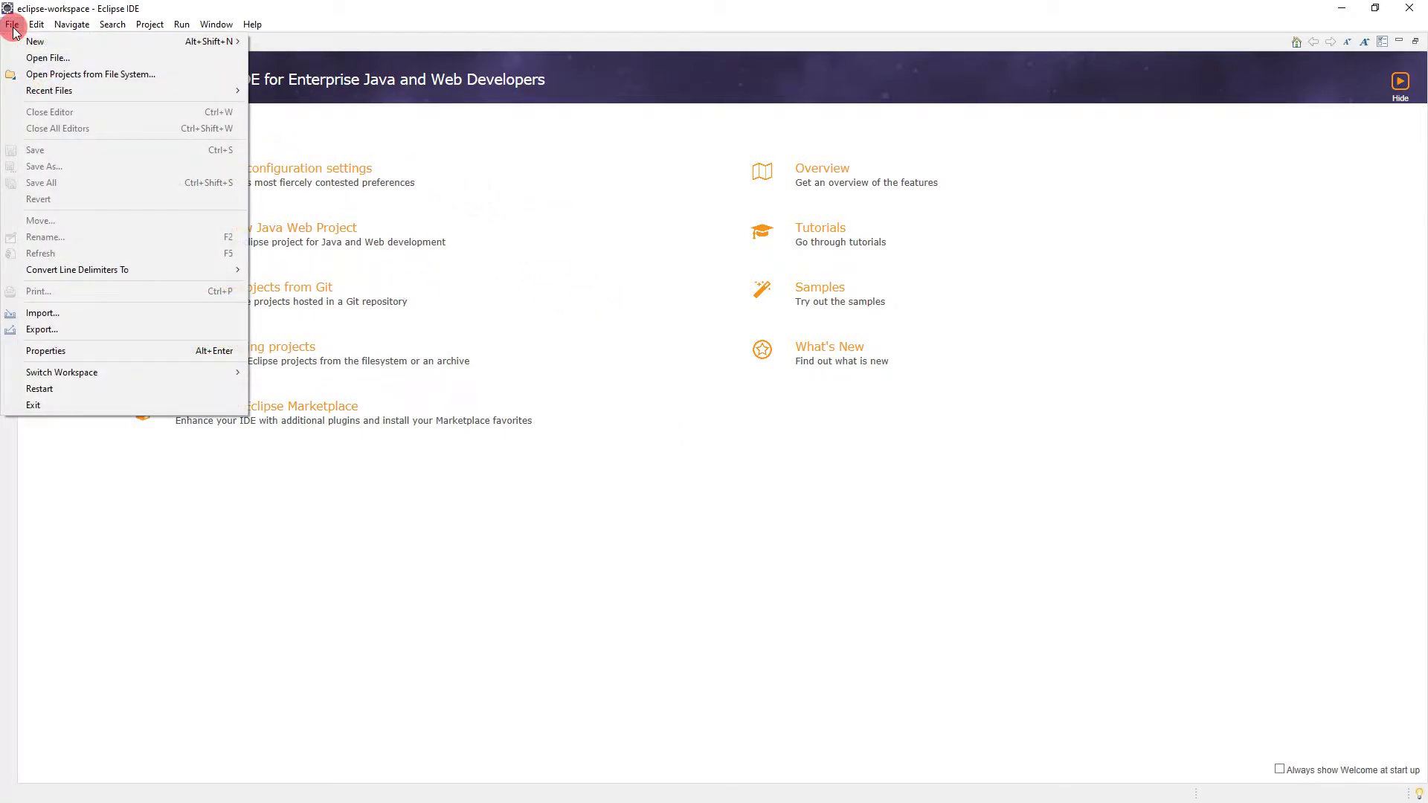
pyautogui.click(67, 390)
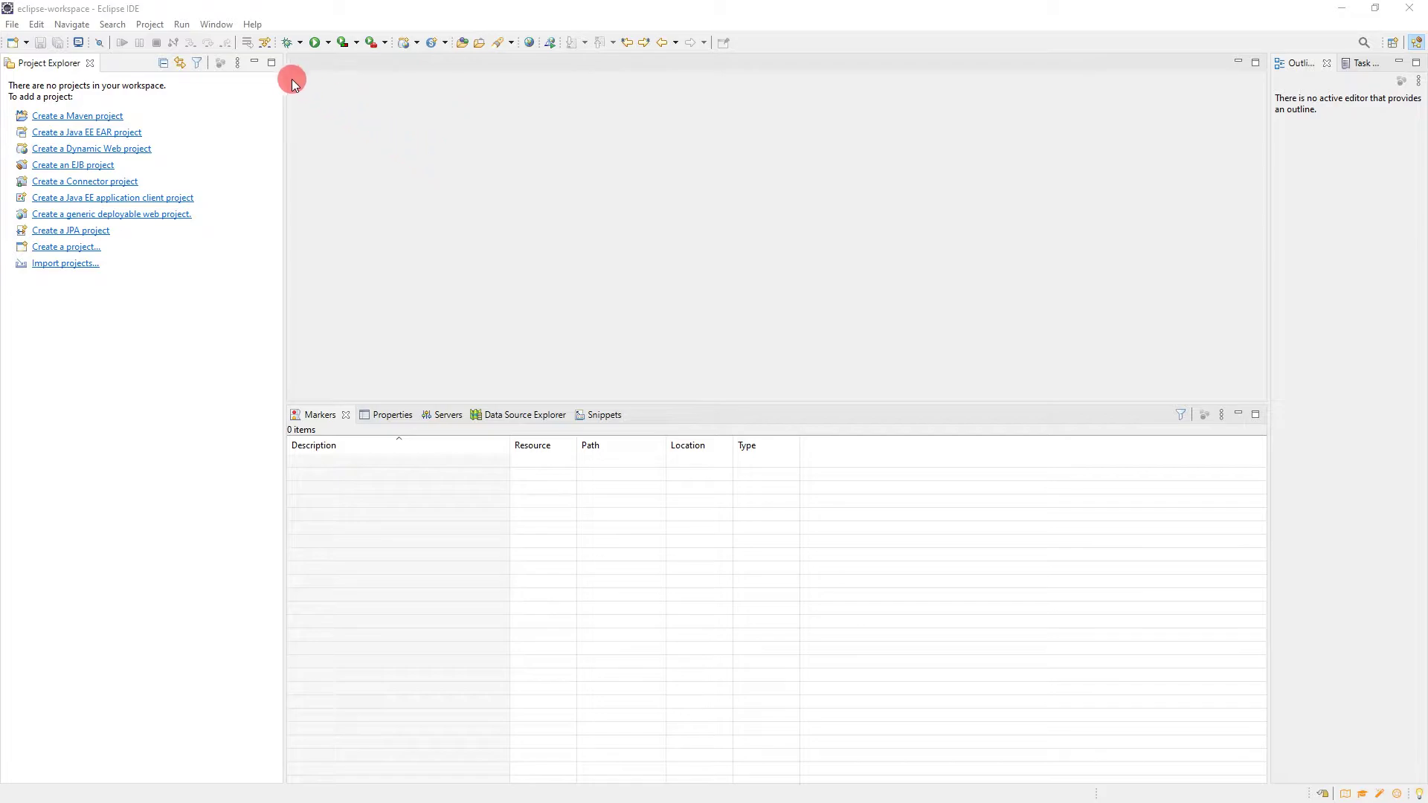
# Open the Server Runtime Environments page of the preferences
pyautogui.click(216, 25)
pyautogui.click(272, 177)
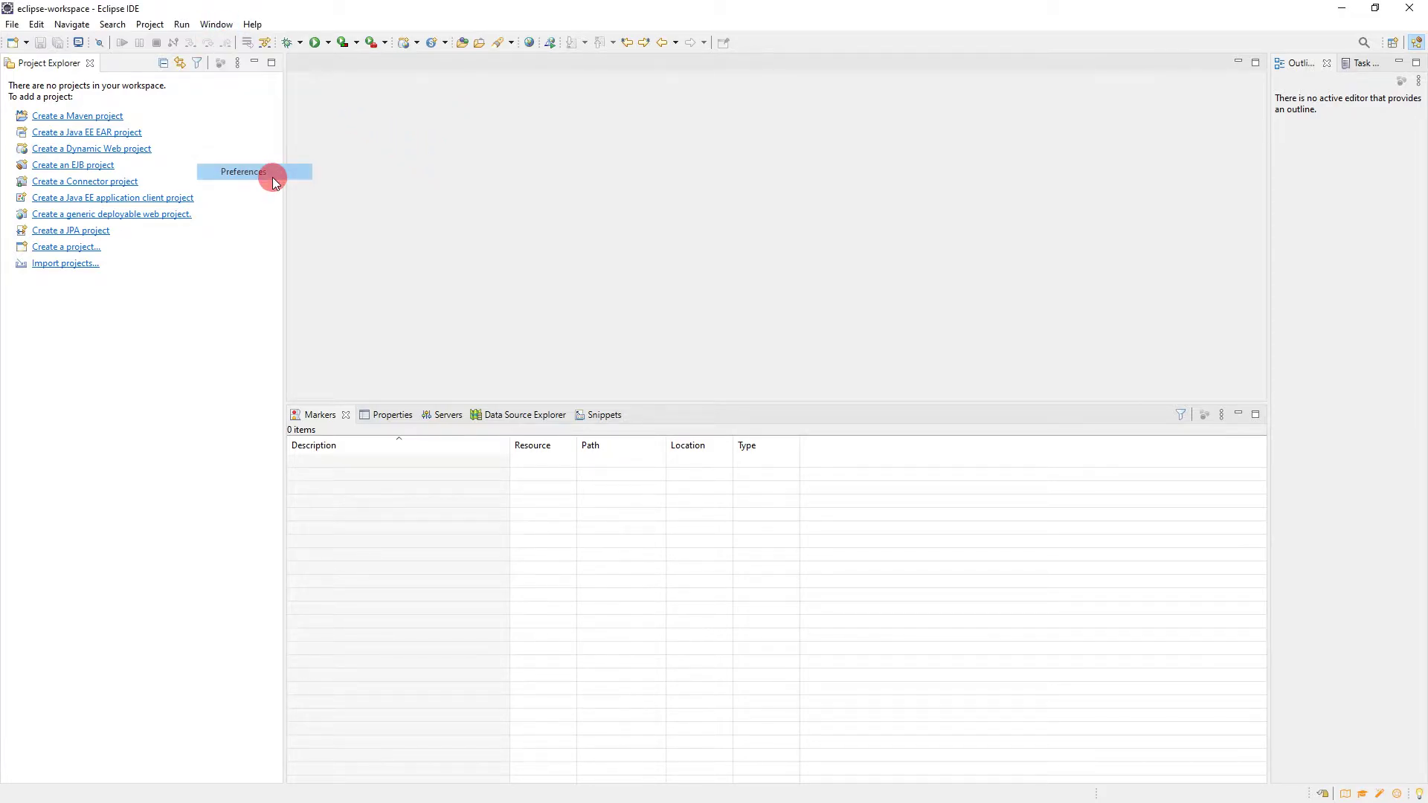
pyautogui.click(515, 302)
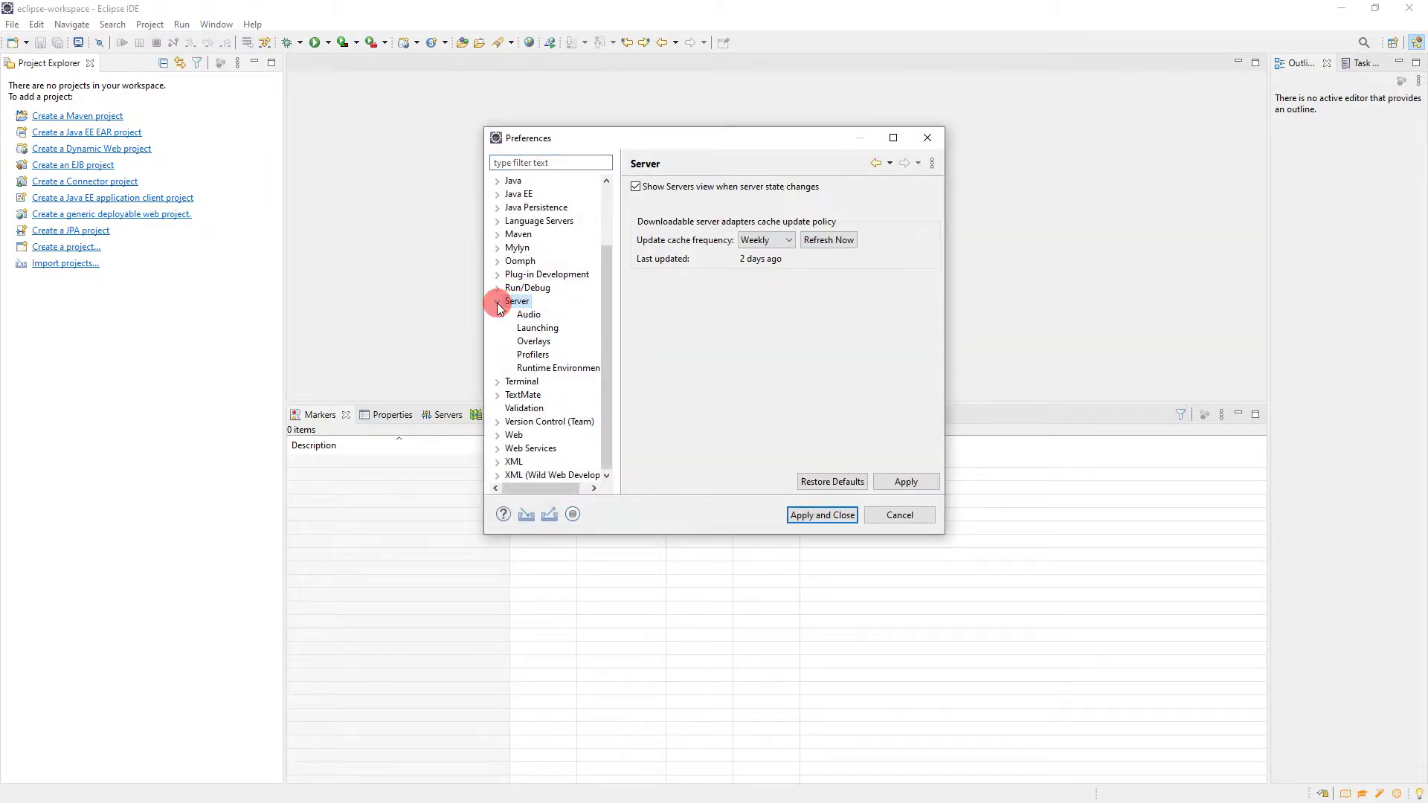
pyautogui.scroll(2, 506, 283)
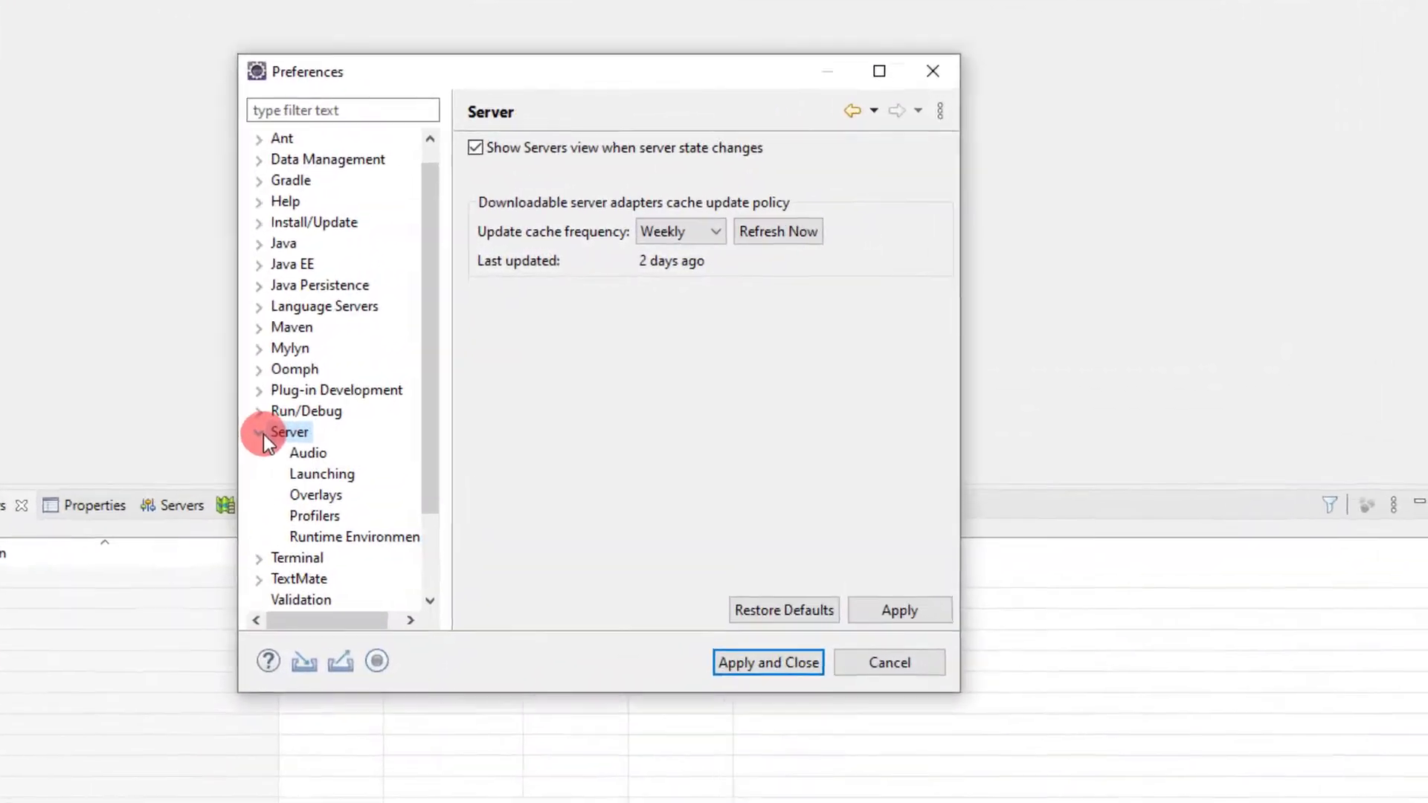
pyautogui.click(327, 539)
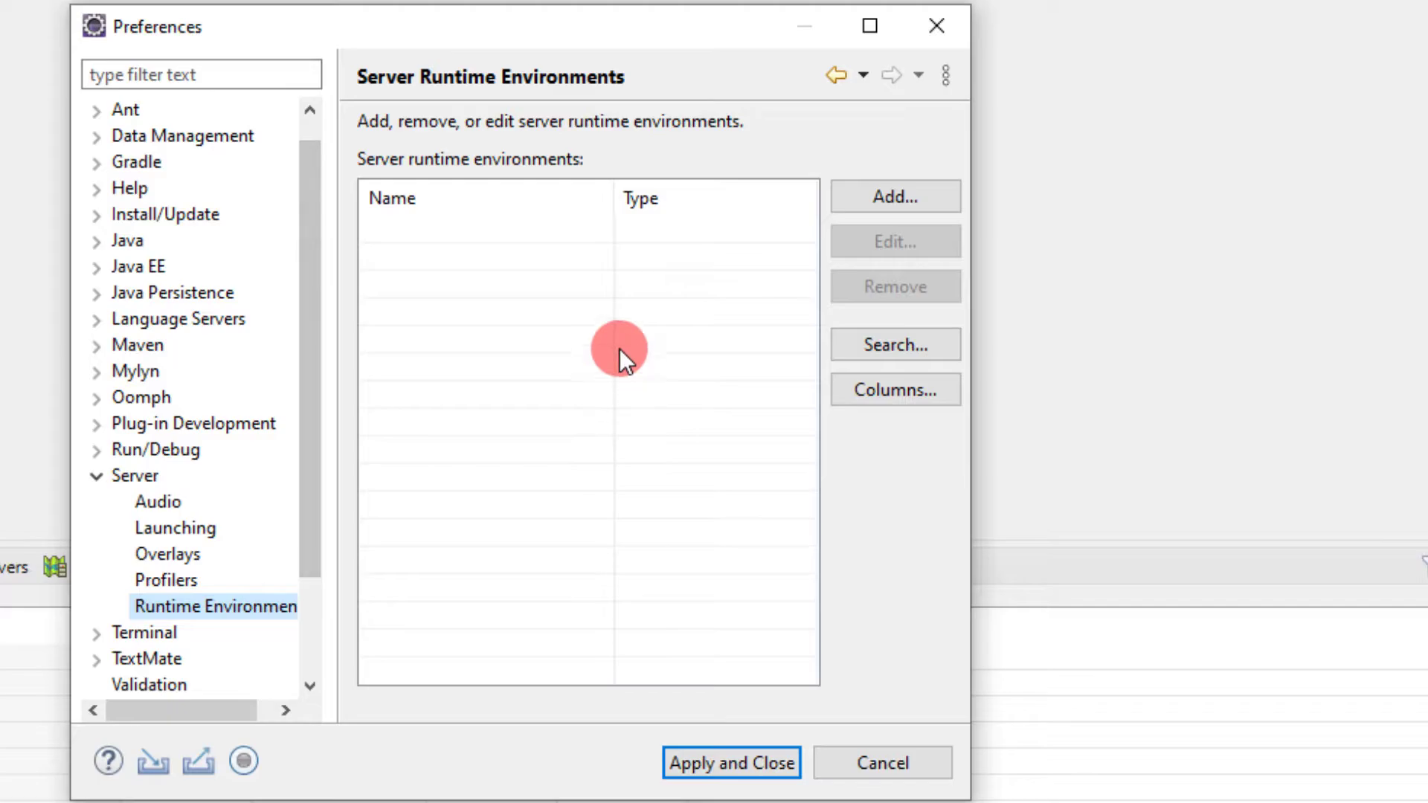
# Start adding a server runtime environment of type Apache Tomcat v9.0 and proceed to its installation directory setting
pyautogui.click(899, 198)
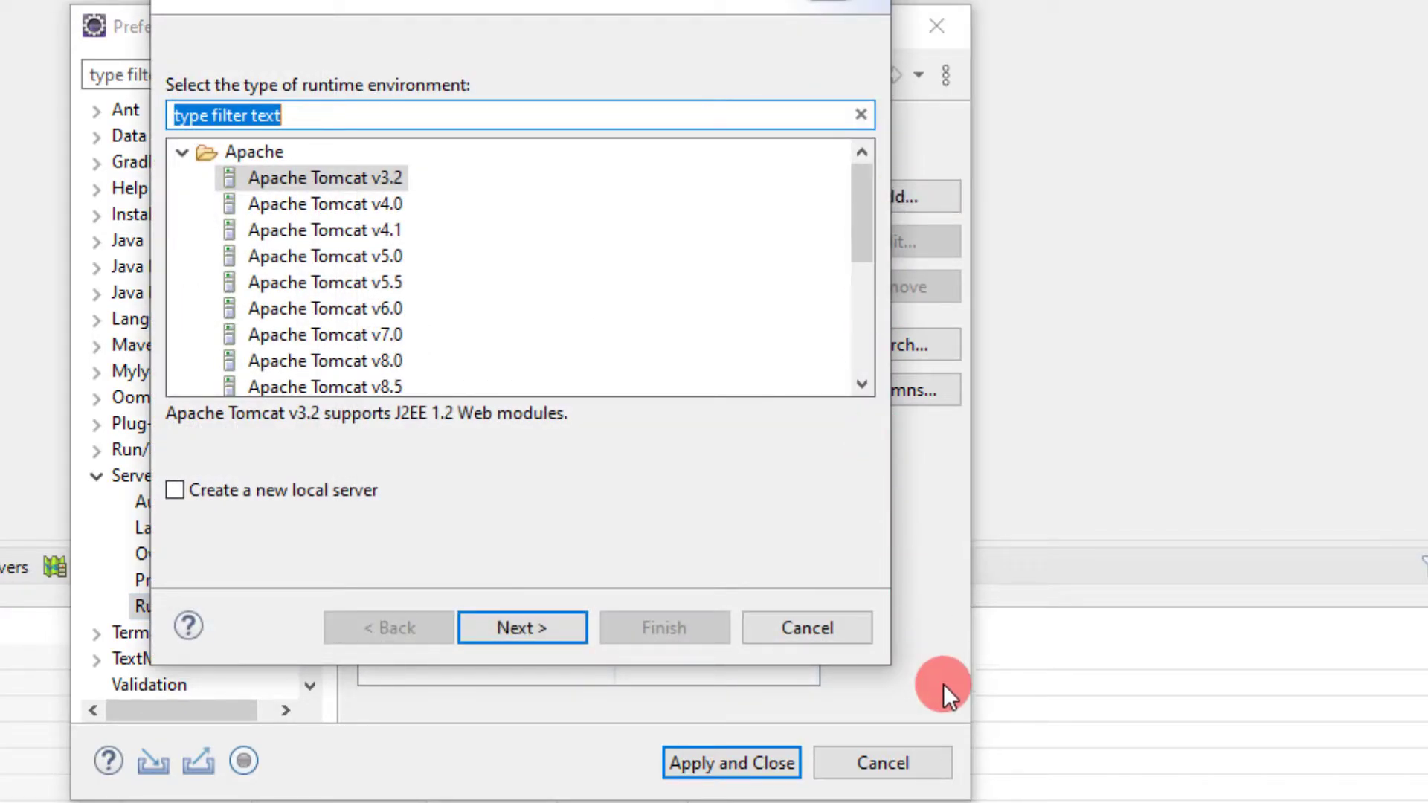
pyautogui.moveTo(891, 665); pyautogui.dragTo(1234, 802)
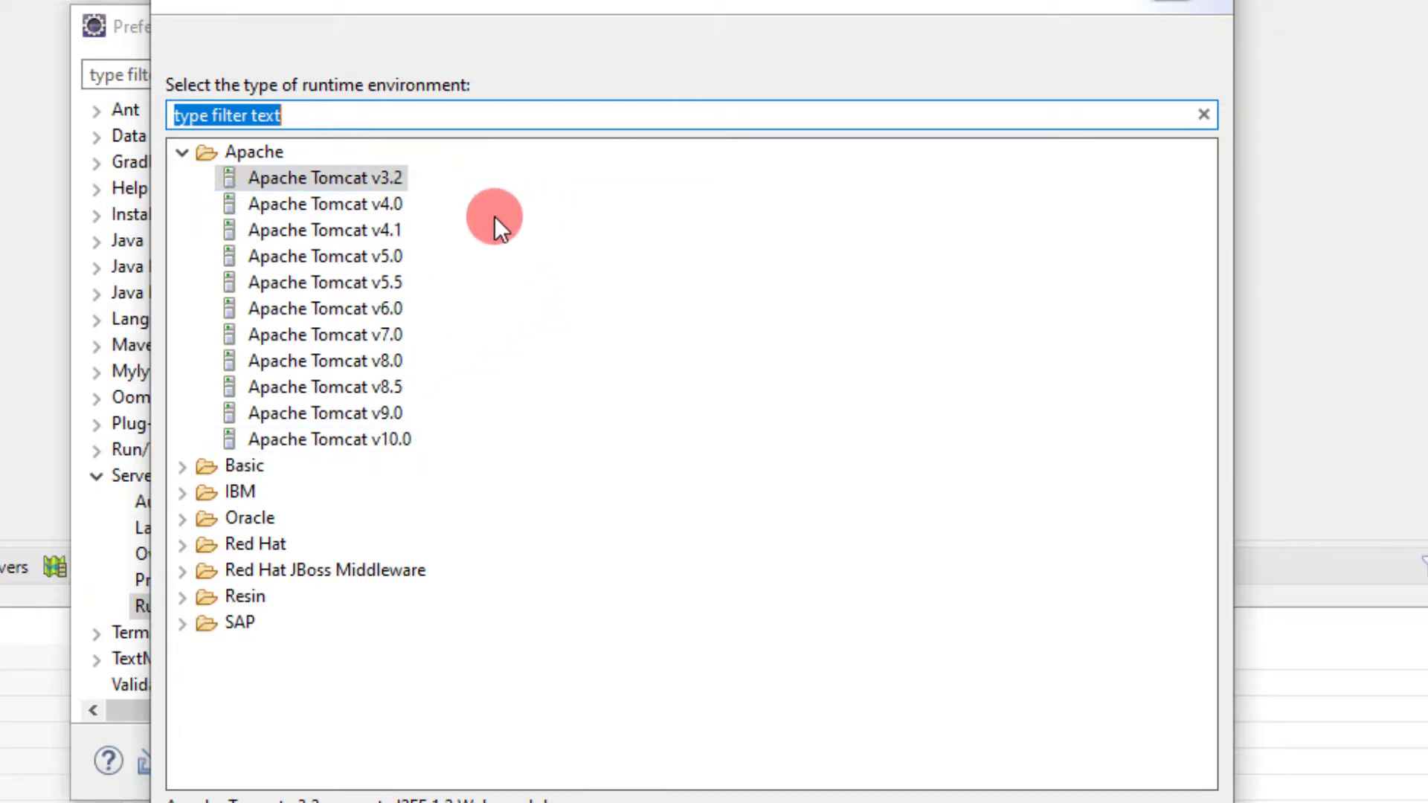
pyautogui.click(384, 414)
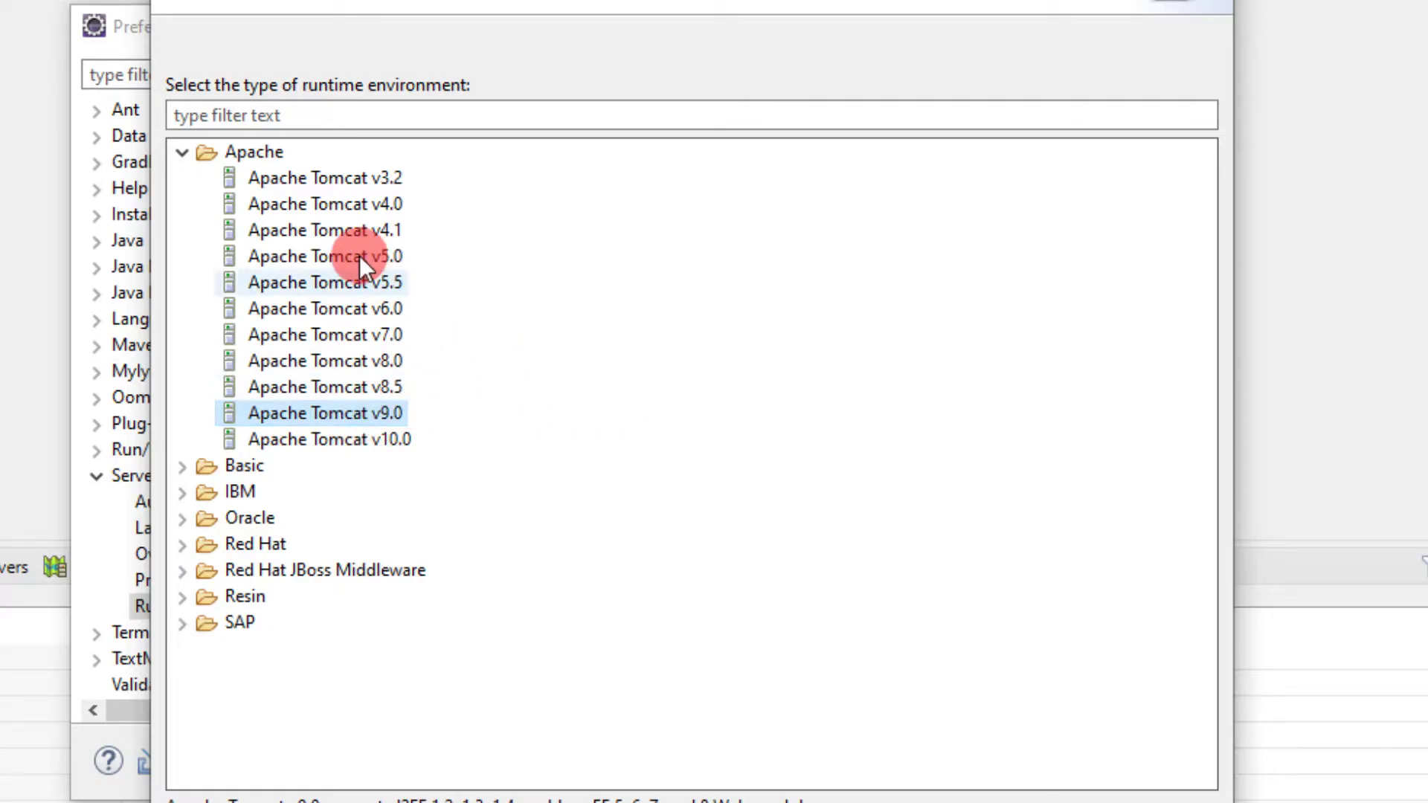
pyautogui.click(863, 802)
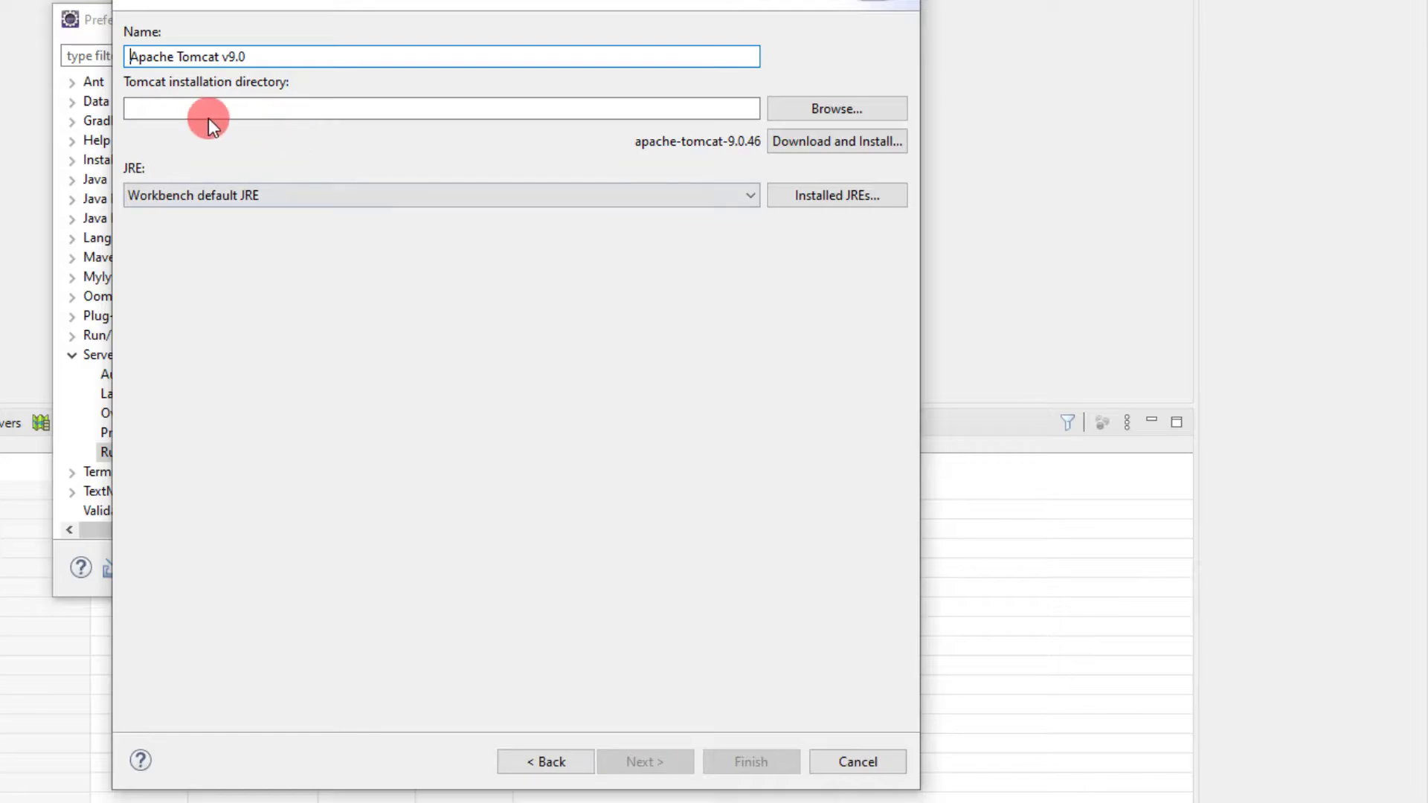
pyautogui.click(259, 109)
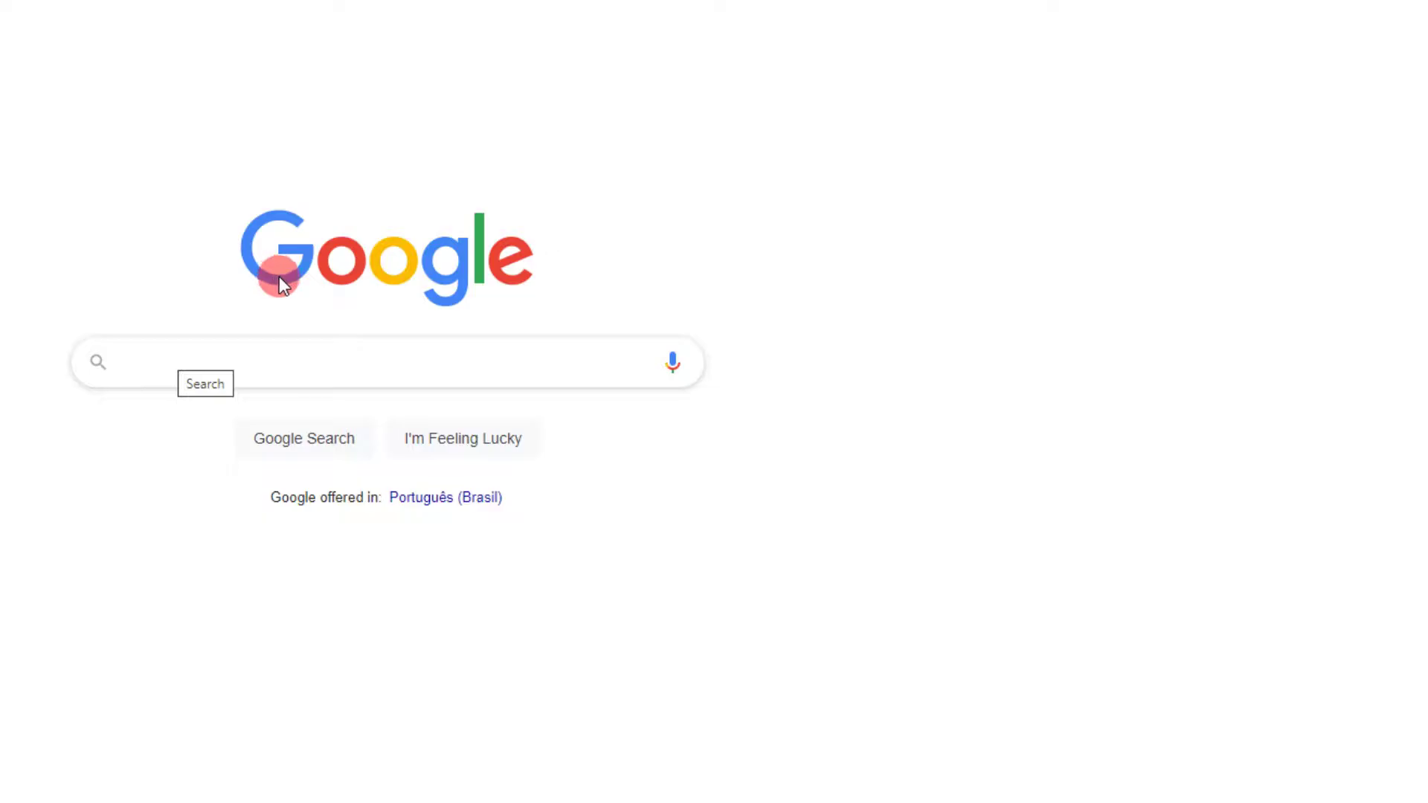
# Search the web for Tomcat in the browser and download the 64-bit Windows zip of Tomcat 9.0.48
pyautogui.click(265, 363)
pyautogui.write('tom')
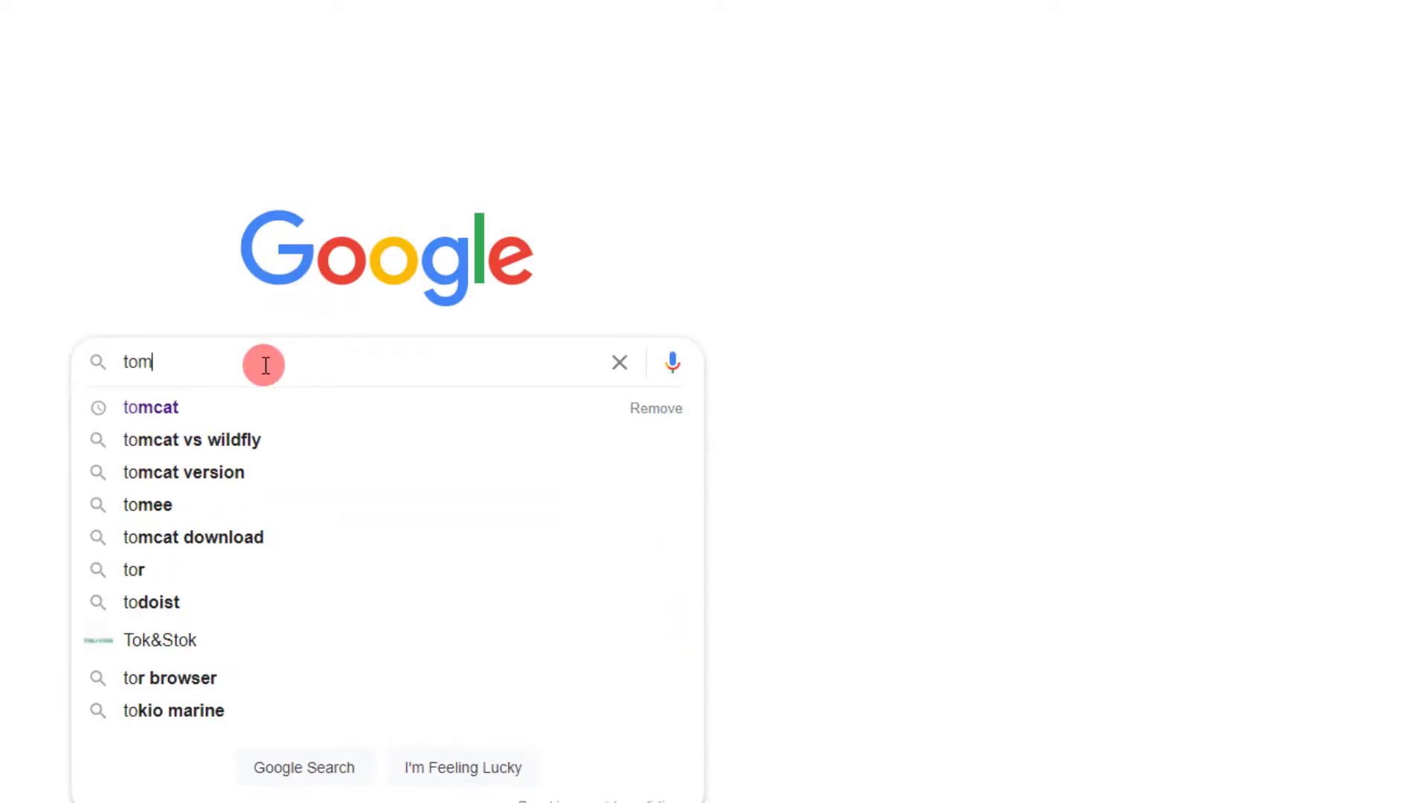
pyautogui.write('cat t')
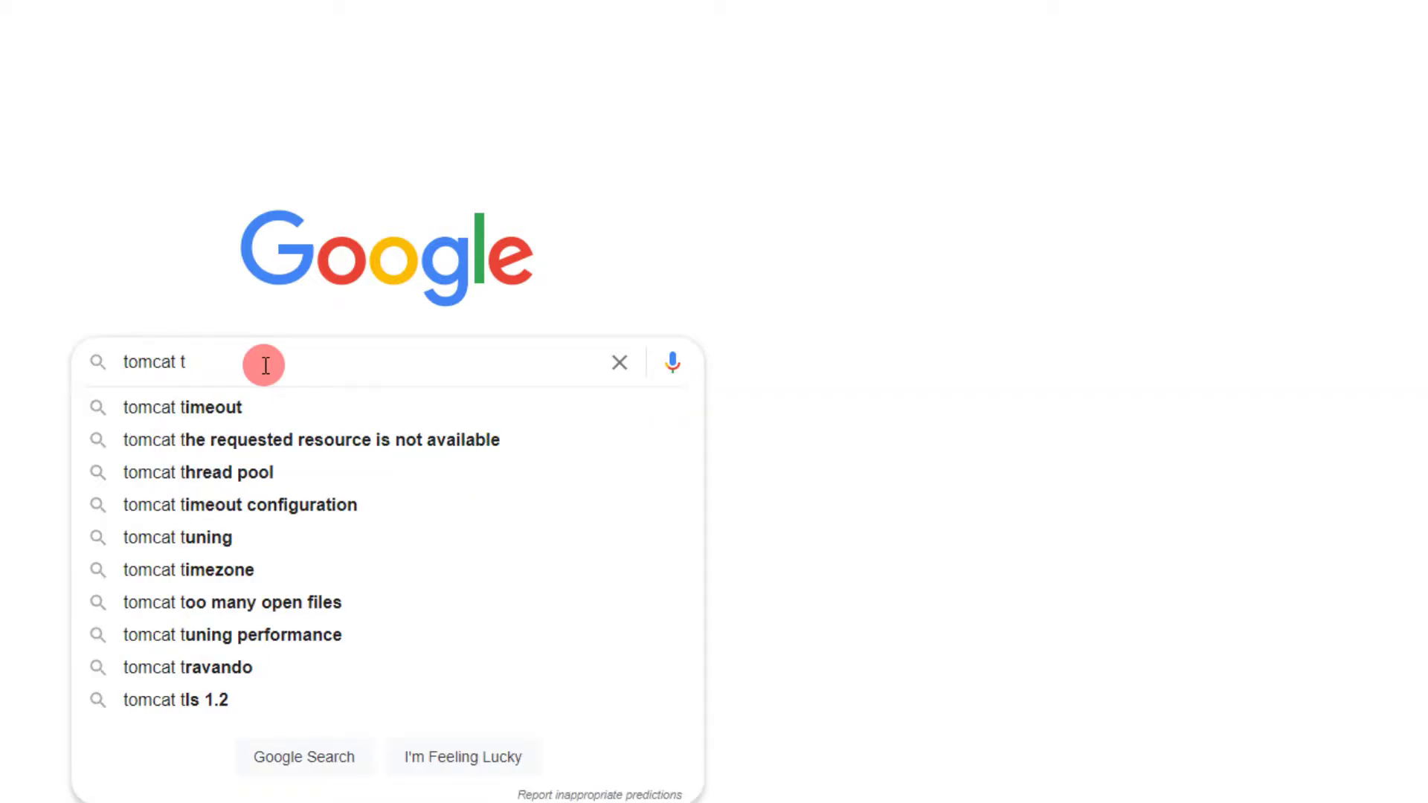
pyautogui.press('BackSpace')
pyautogui.write('8')
pyautogui.press('Return')
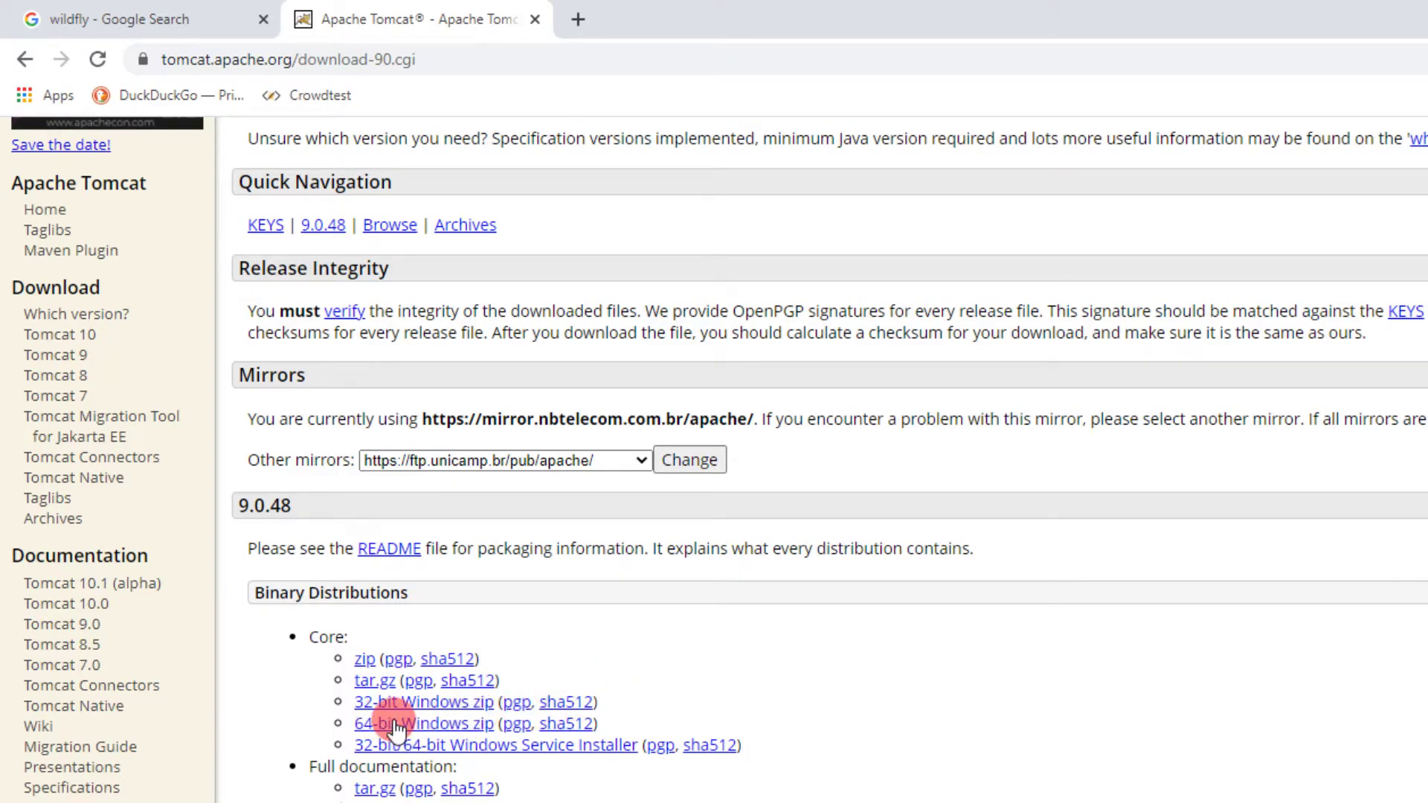
pyautogui.click(484, 726)
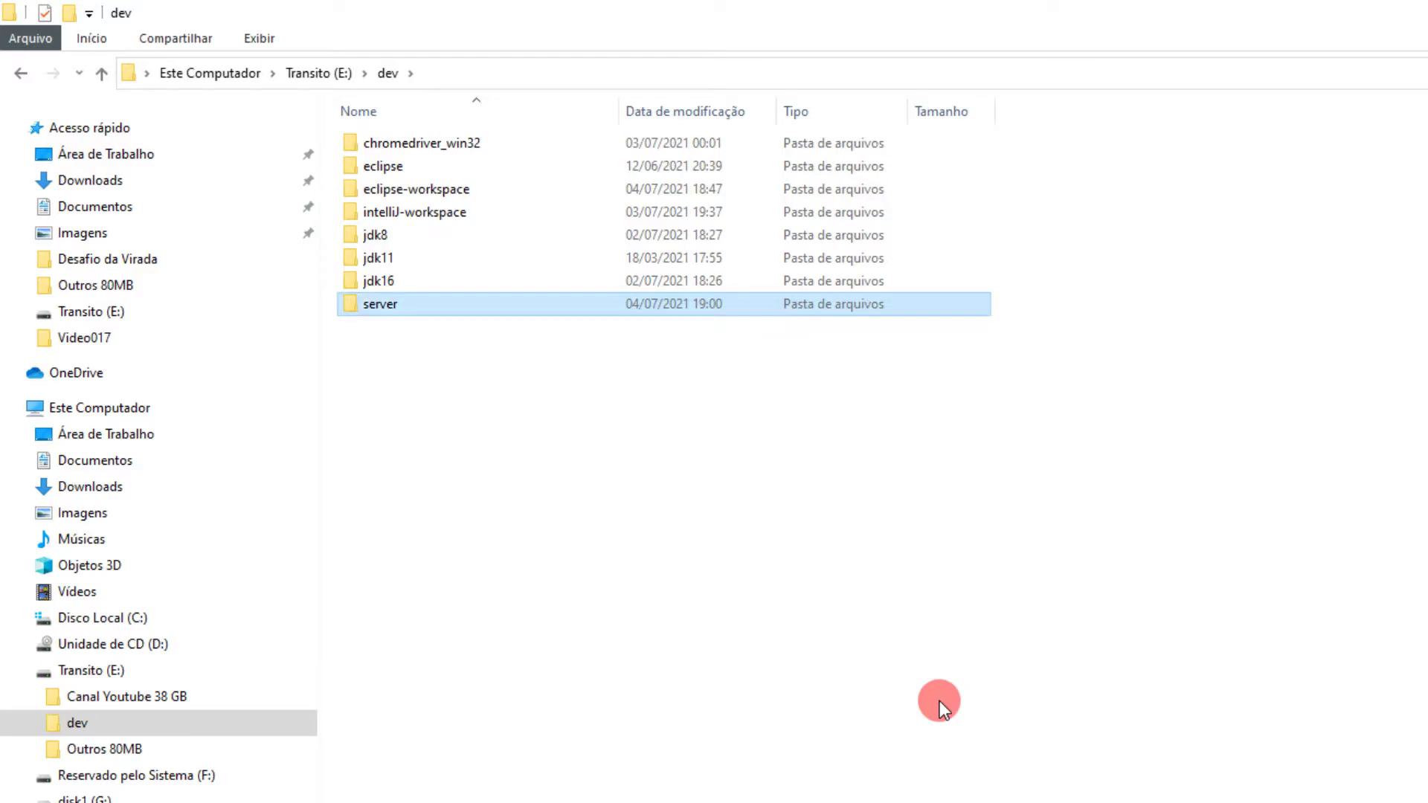
# In File Explorer, paste the apache-tomcat-9.0.48-windows-x64 zip into E:\dev\server and extract it to a folder of the same name
pyautogui.press('Return')
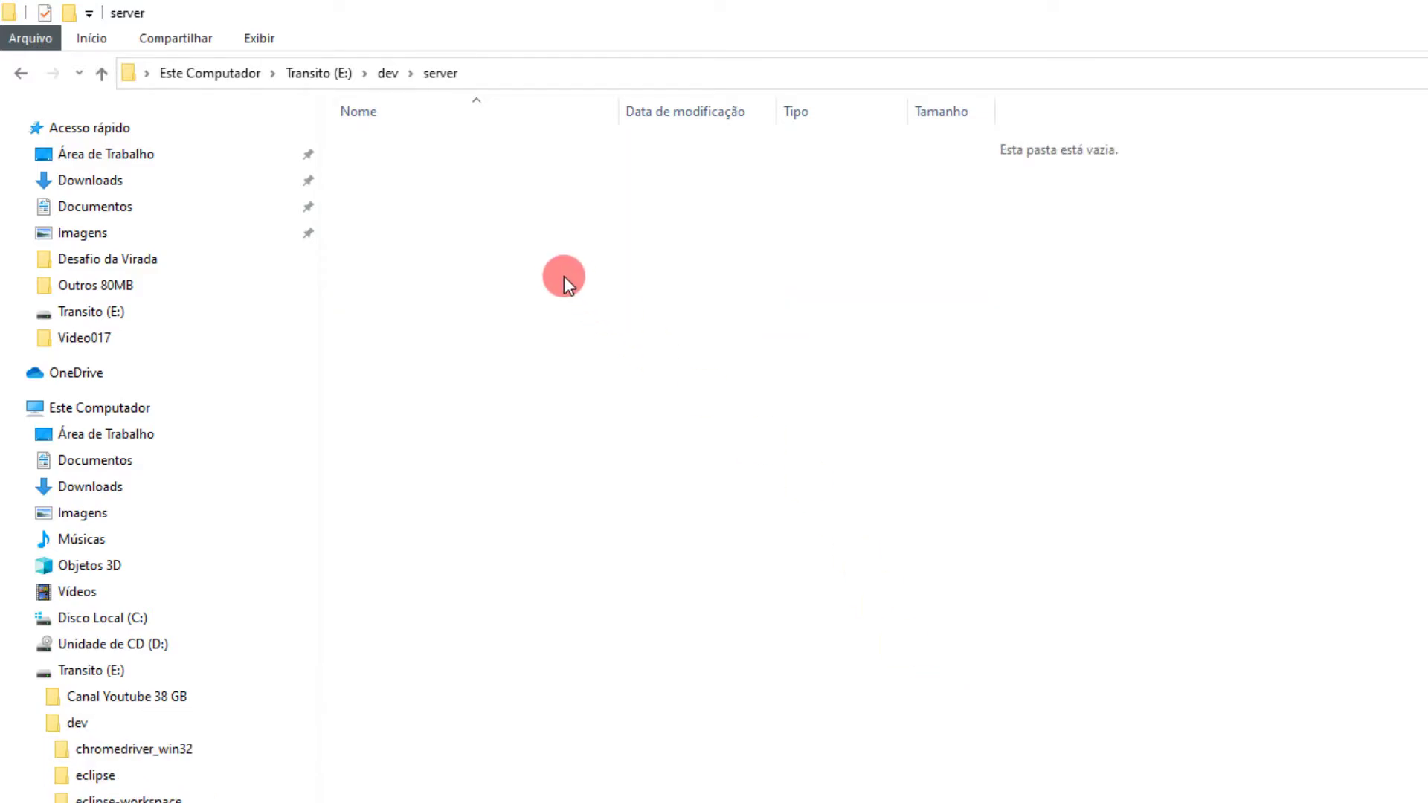
pyautogui.hotkey('ctrl', 'v')
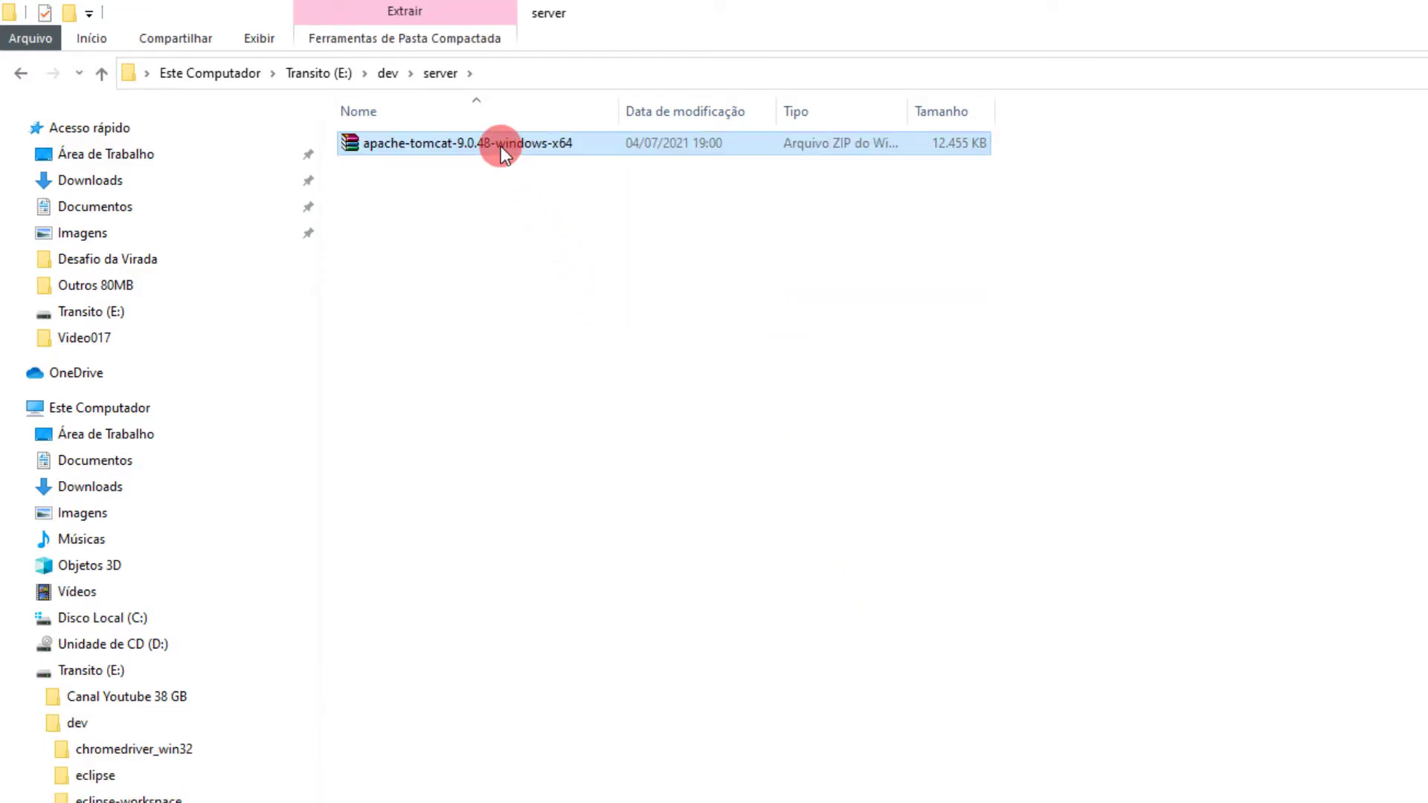
pyautogui.rightClick(464, 146)
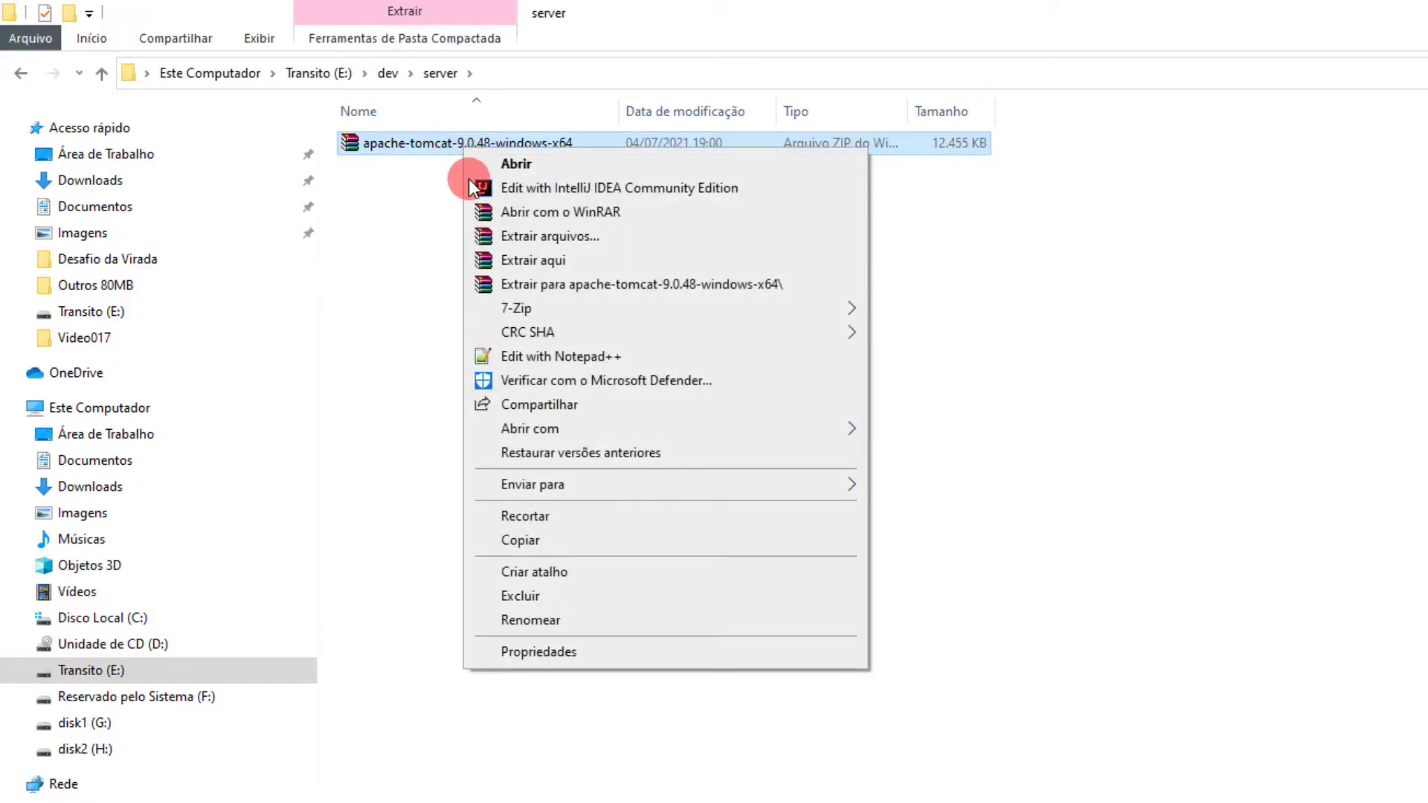
pyautogui.click(627, 283)
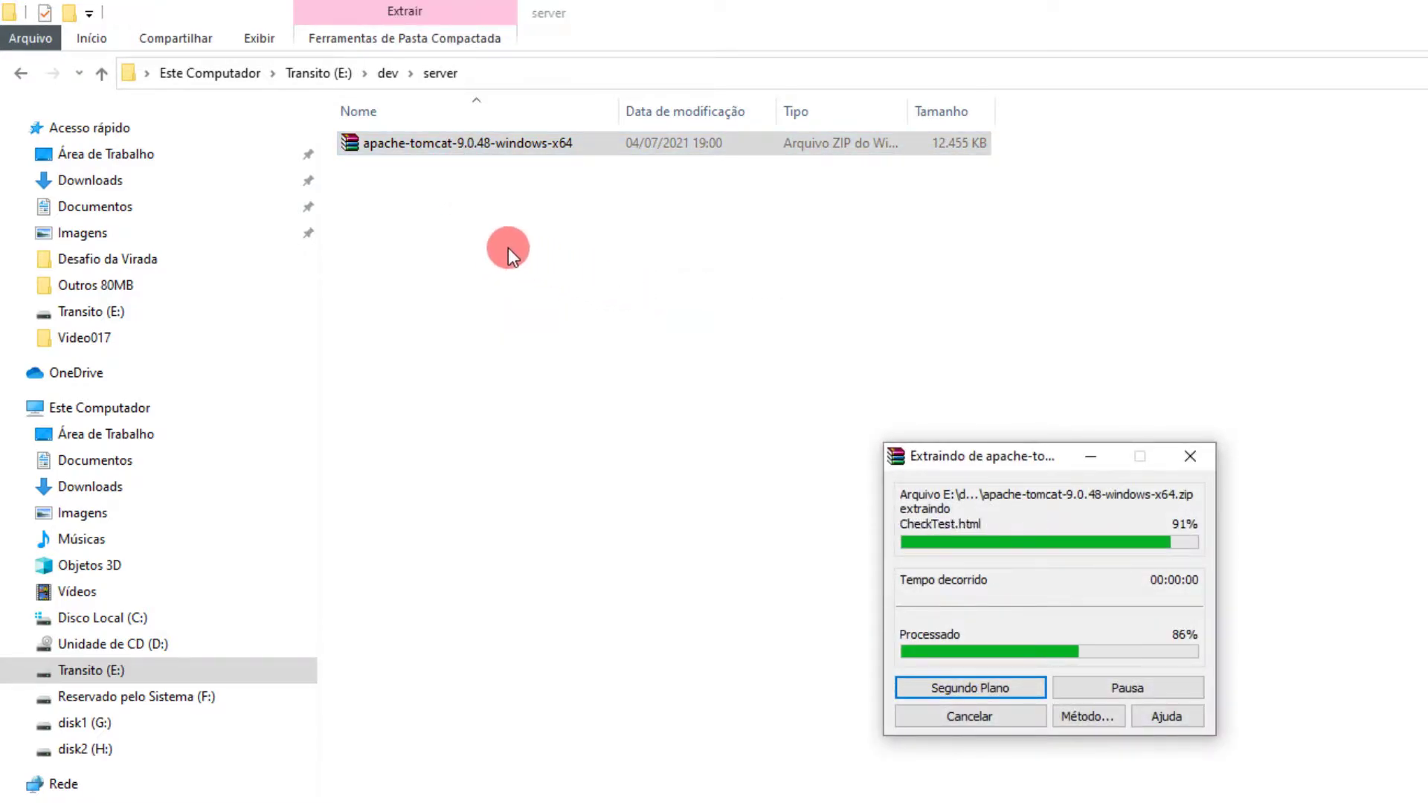
# Move the inner apache-tomcat-9.0.48 folder up into server and delete the emptied apache-tomcat-9.0.48-windows-x64 folder
pyautogui.doubleClick(467, 143)
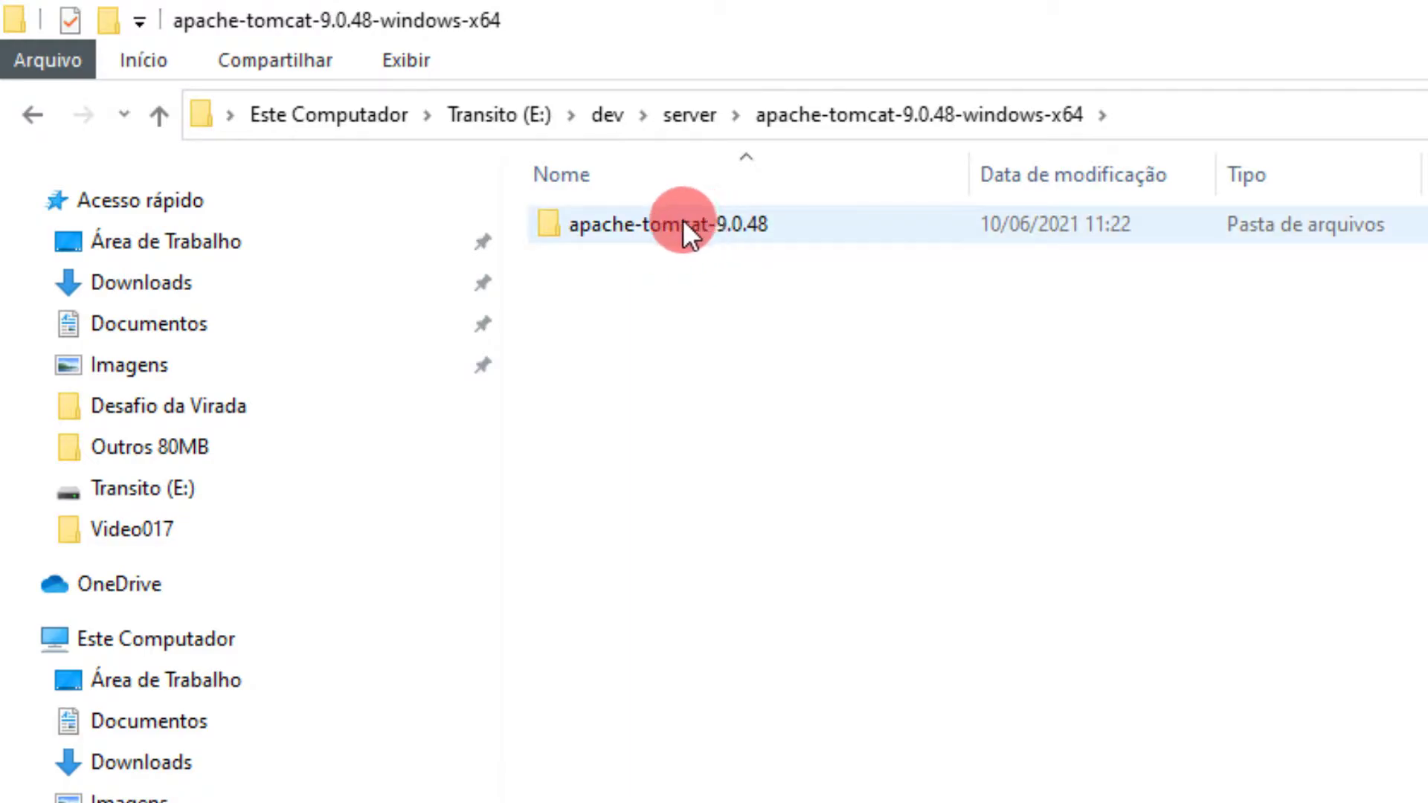
pyautogui.moveTo(683, 221); pyautogui.dragTo(695, 116)
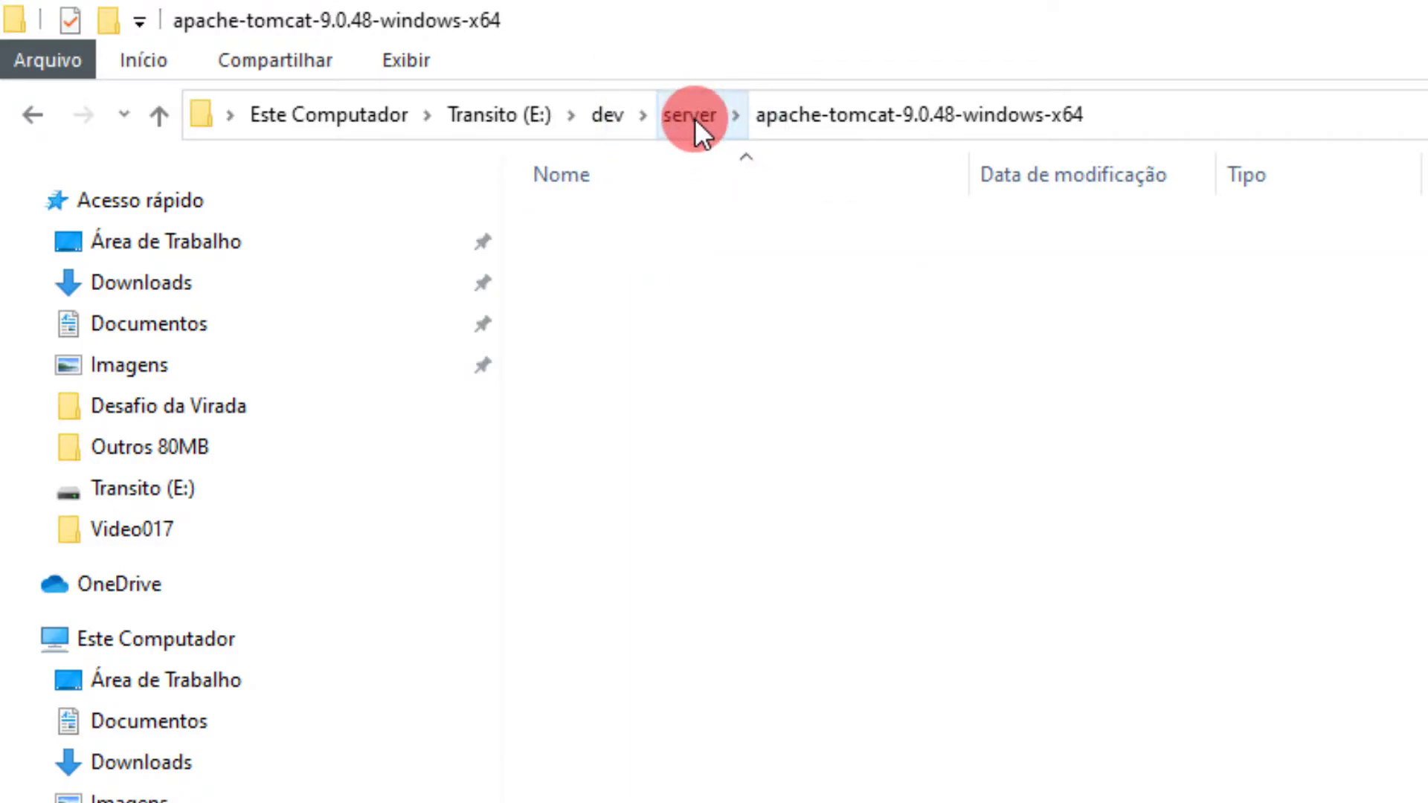
pyautogui.click(694, 118)
pyautogui.click(621, 277)
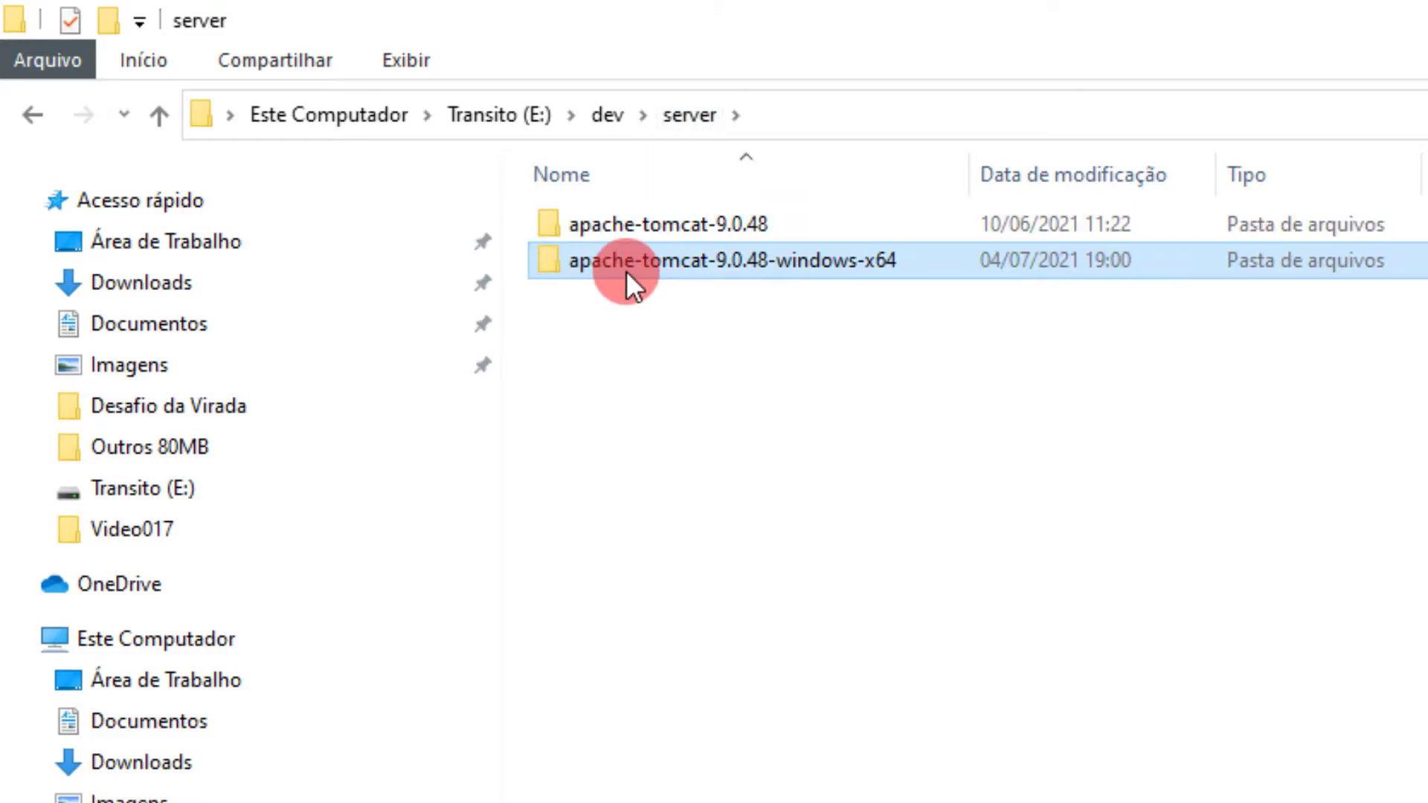
pyautogui.press('Delete')
# Back in Eclipse, set the Tomcat installation directory to E:\dev\server\apache-tomcat-9.0.48
pyautogui.click(711, 230)
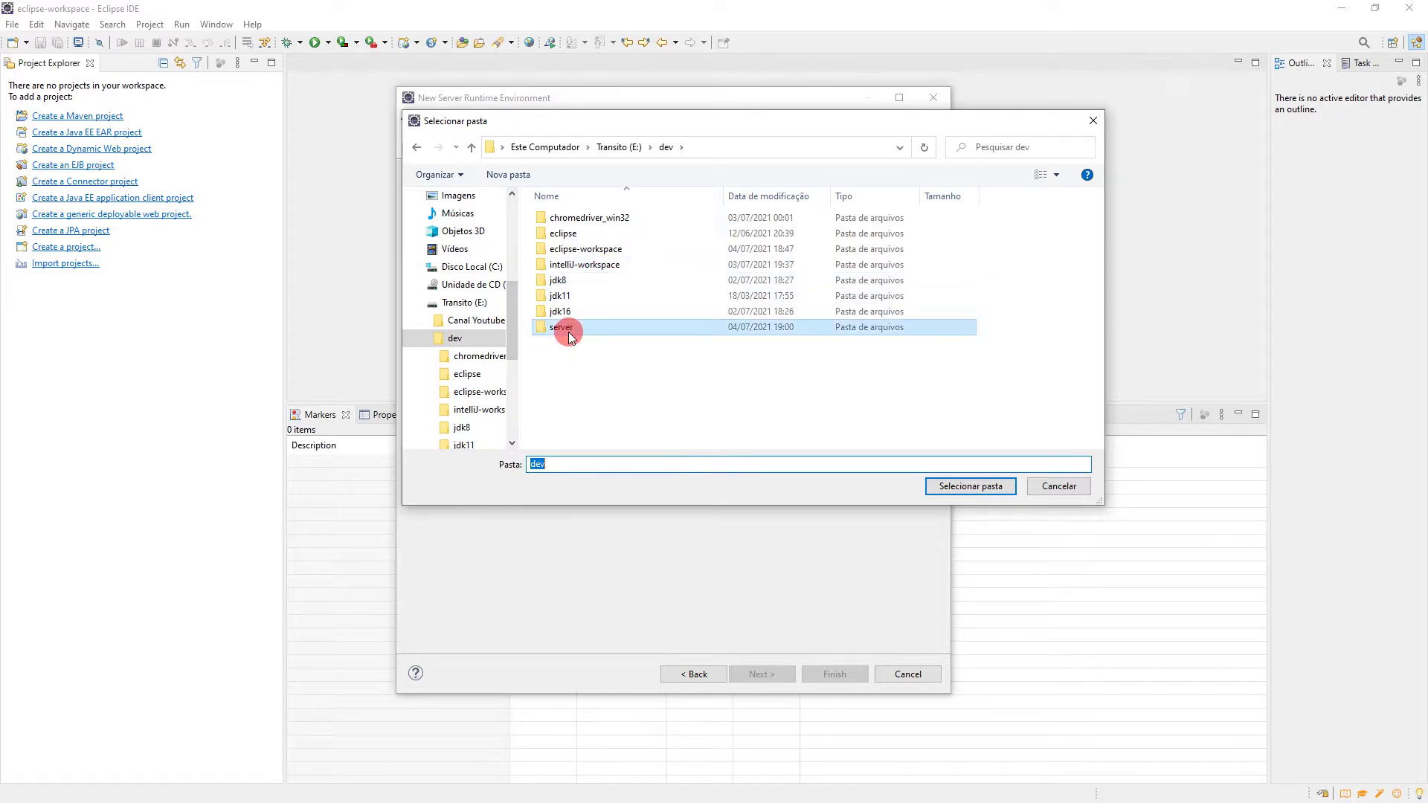
pyautogui.doubleClick(568, 332)
pyautogui.click(581, 220)
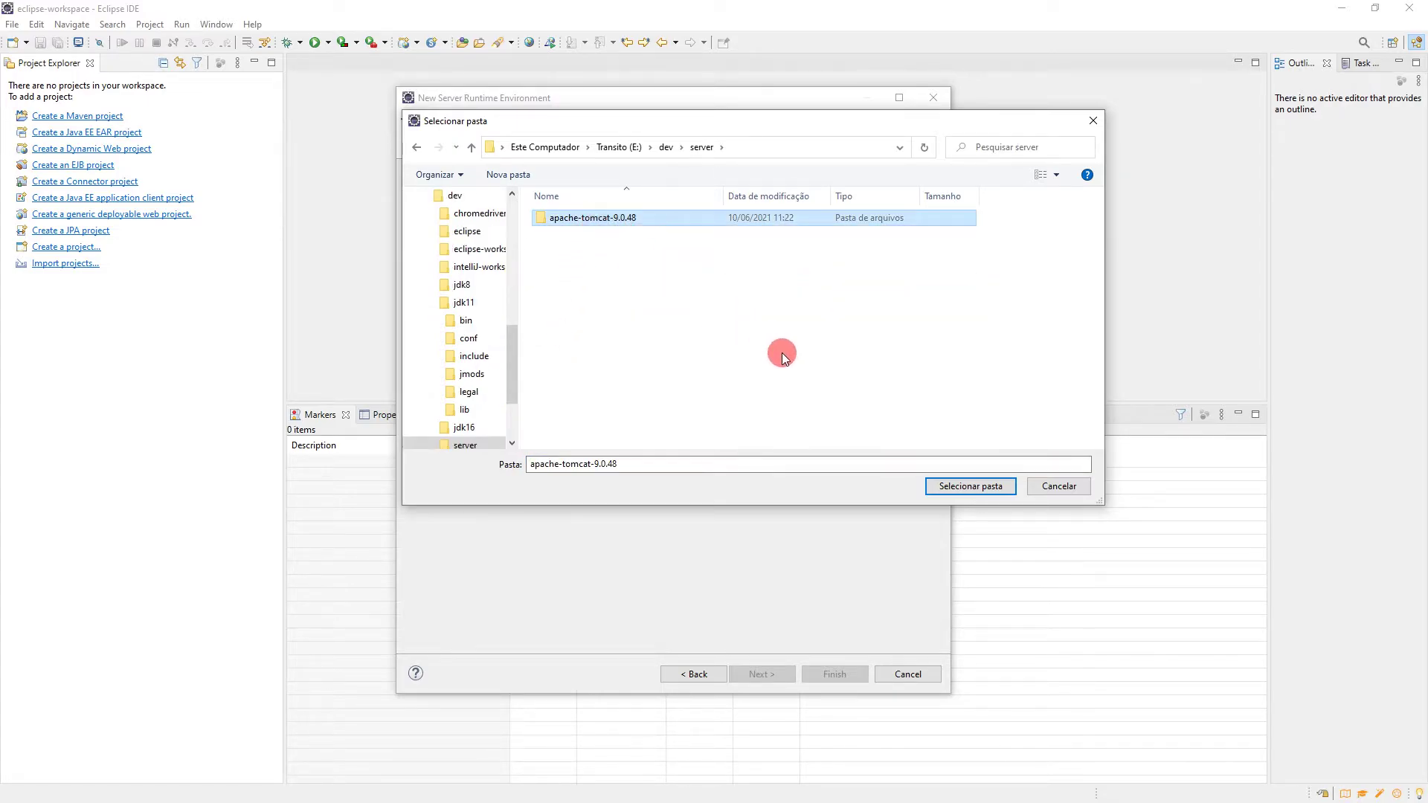
pyautogui.click(975, 491)
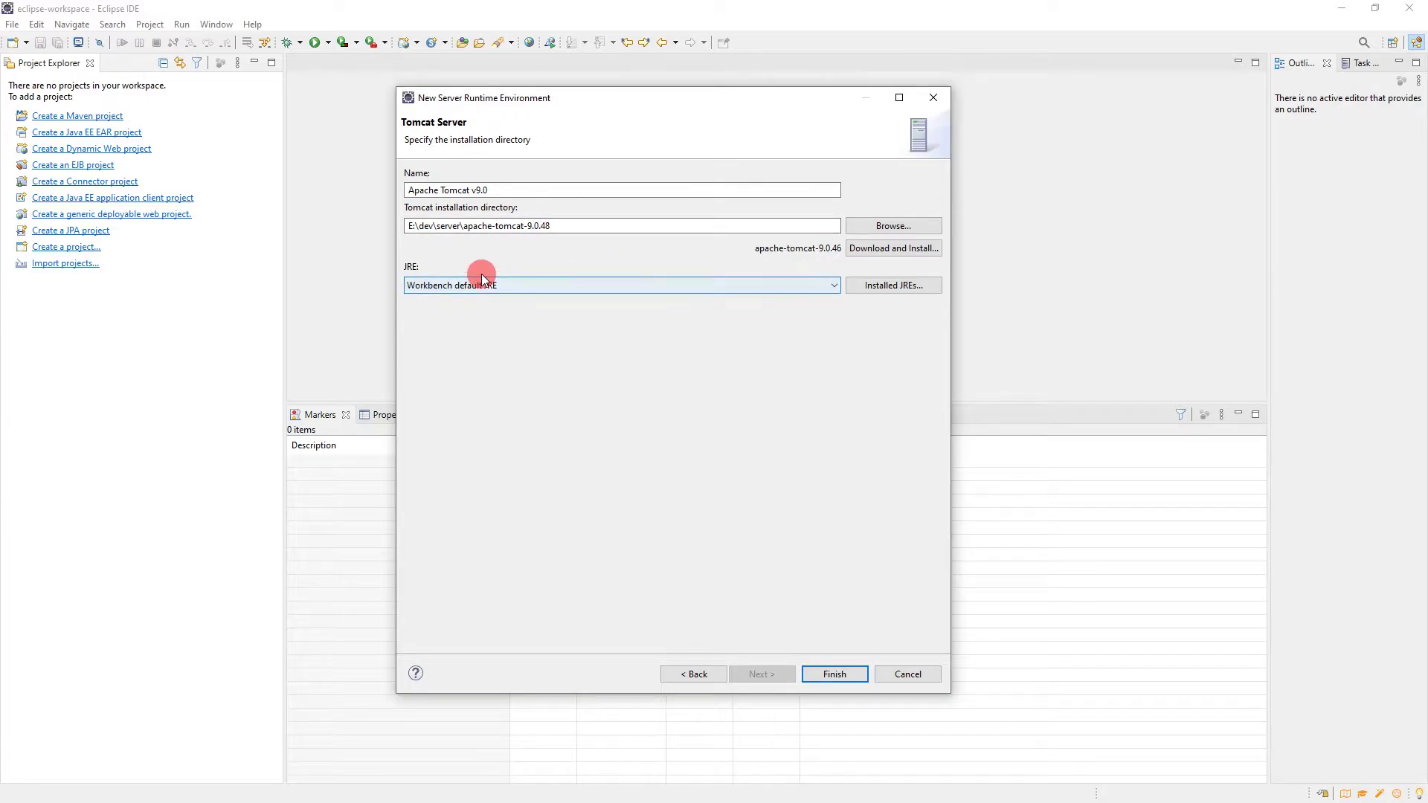
# Set the Tomcat runtime's JRE to jdk11, finish adding the runtime, and apply and close the preferences
pyautogui.click(498, 287)
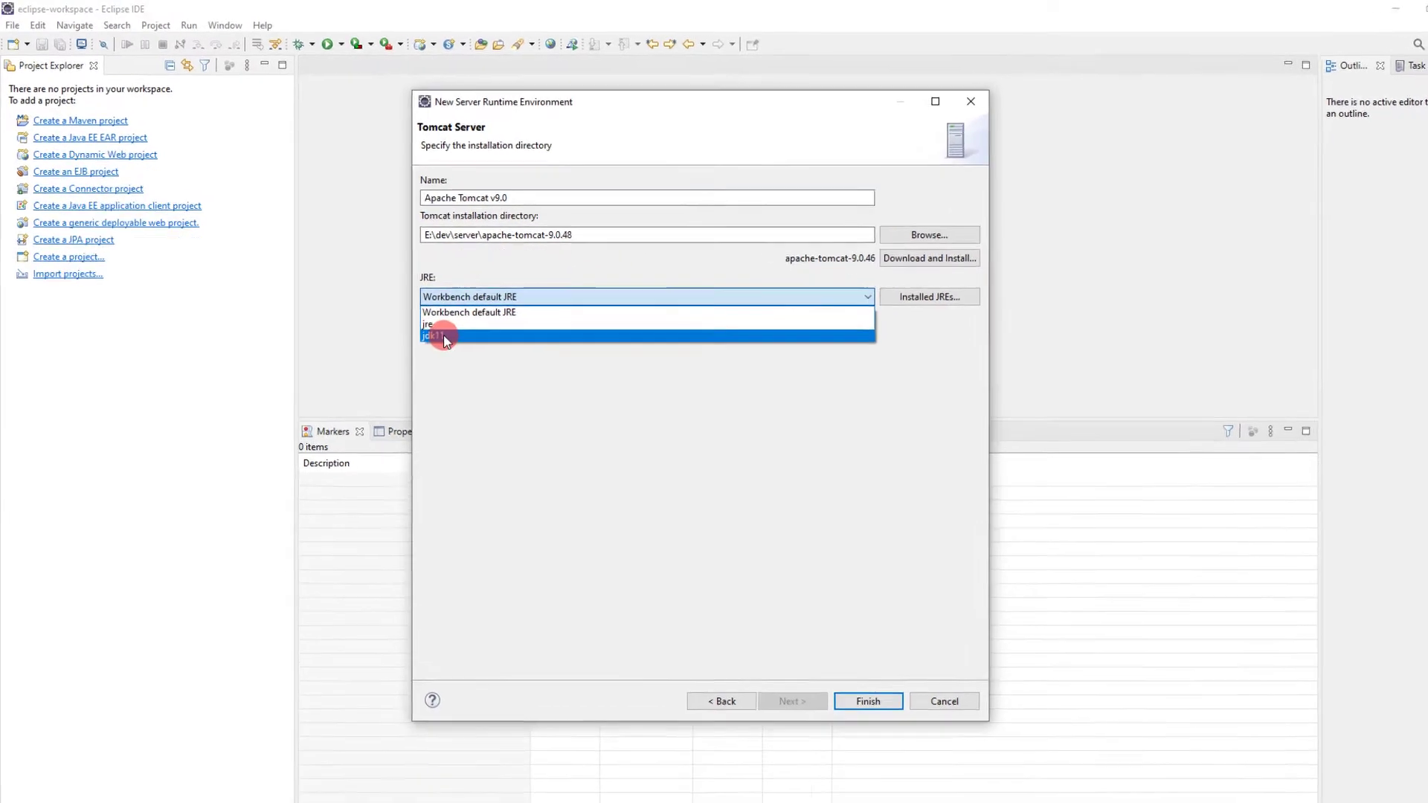
pyautogui.click(447, 326)
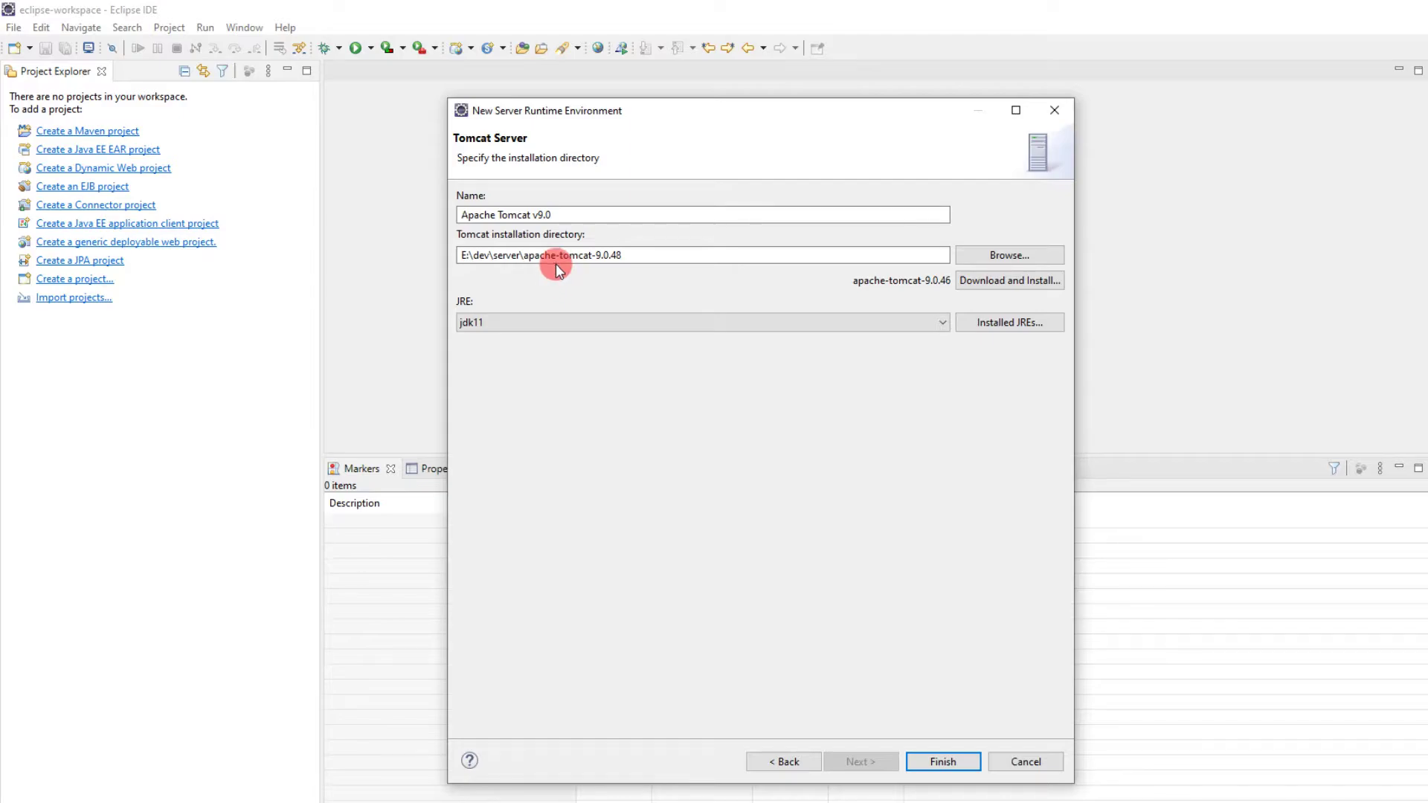
pyautogui.click(653, 261)
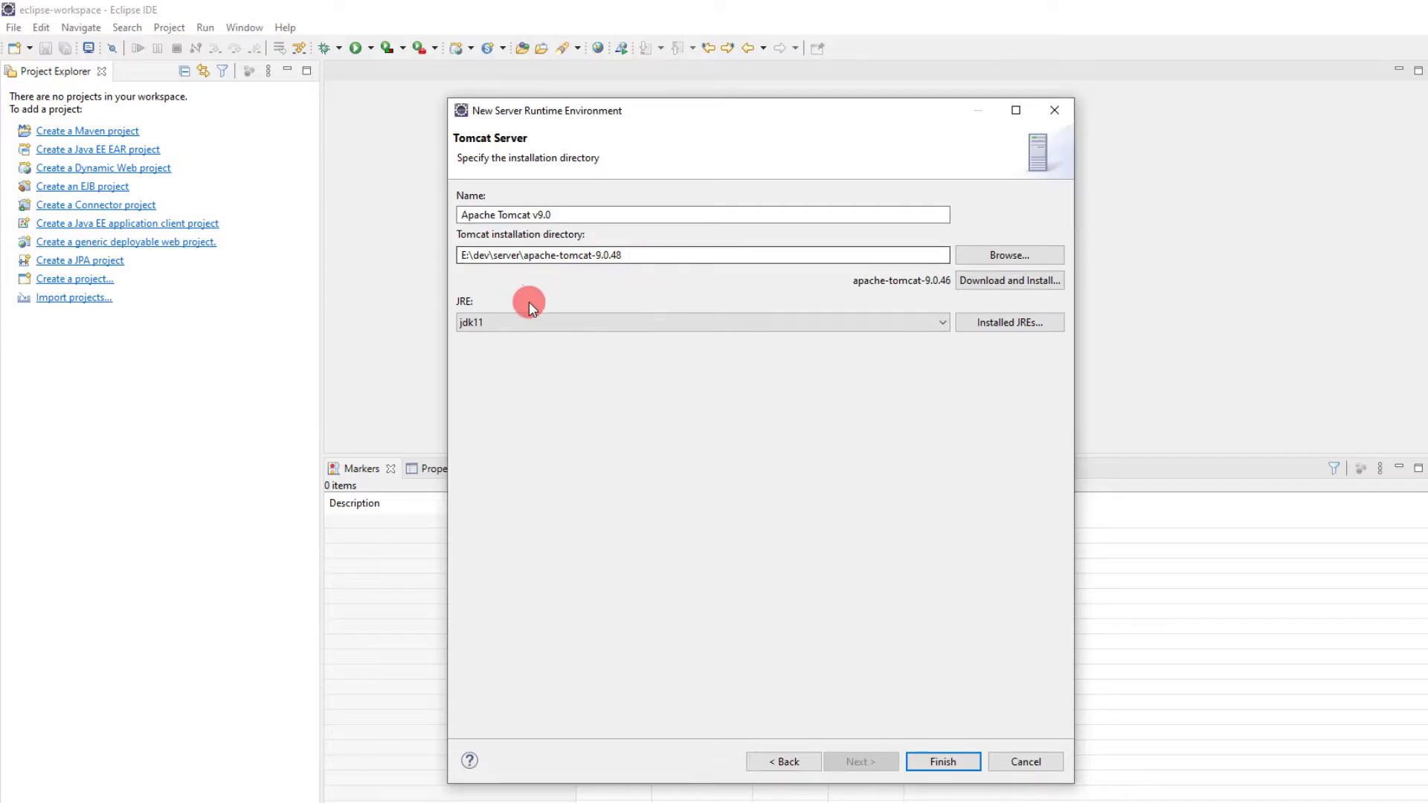
pyautogui.click(943, 763)
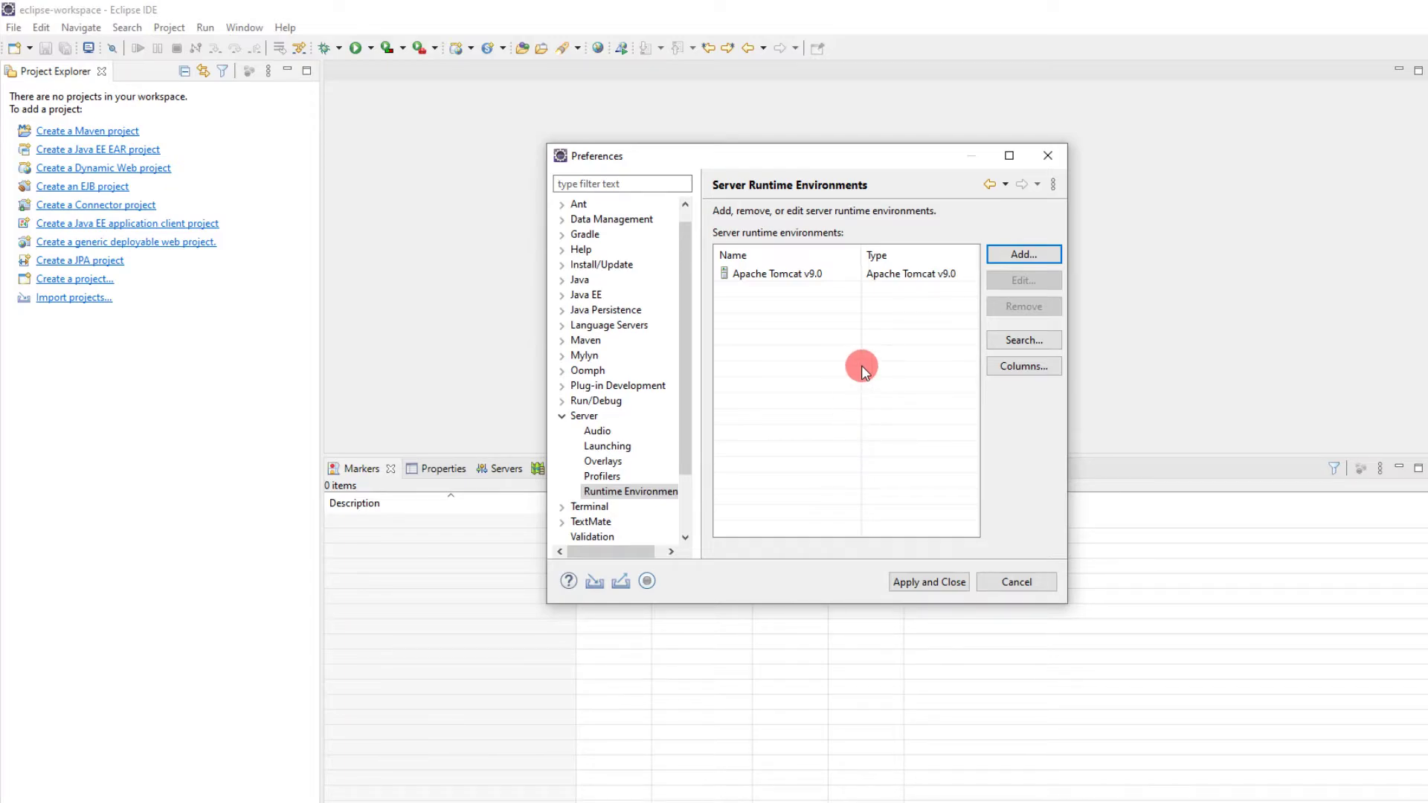
pyautogui.click(781, 277)
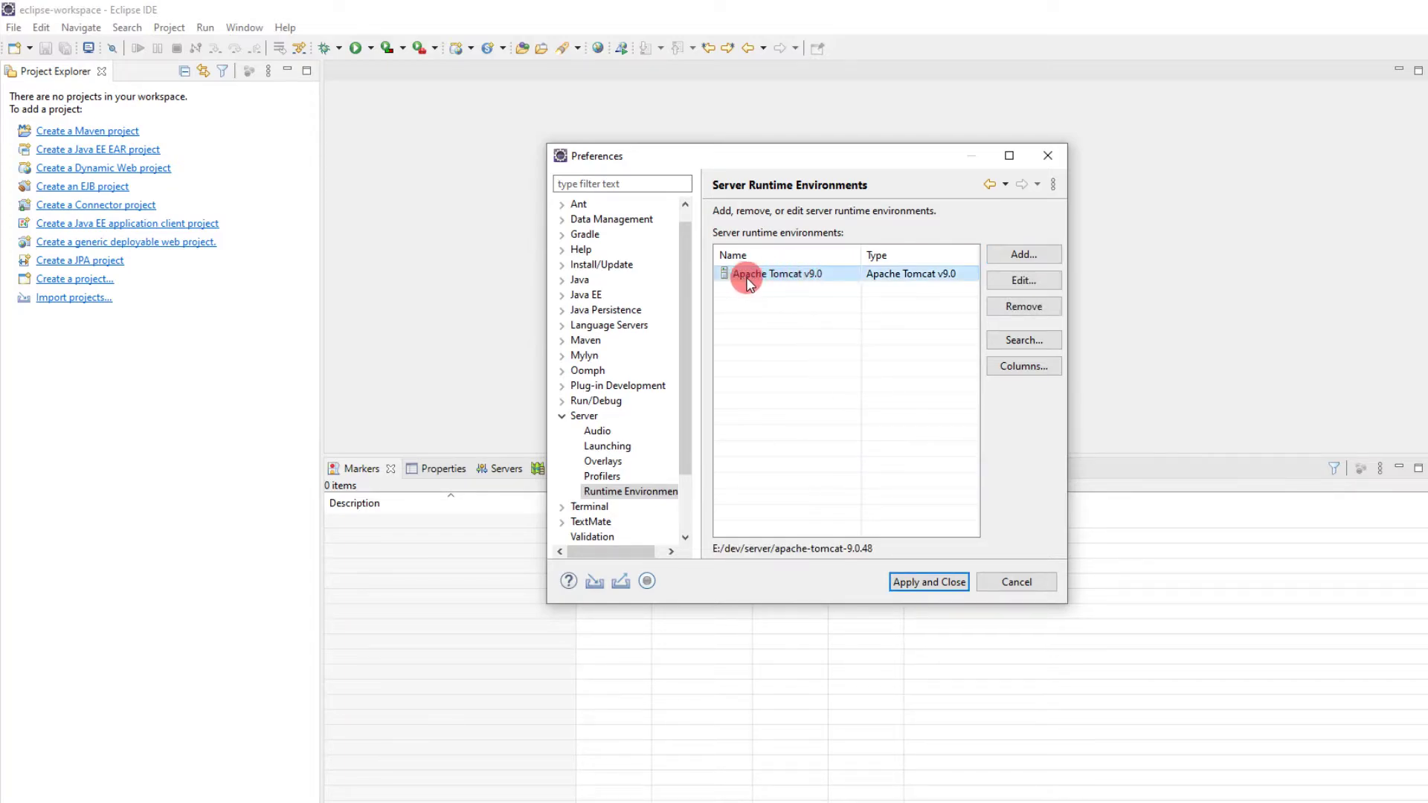
pyautogui.click(947, 585)
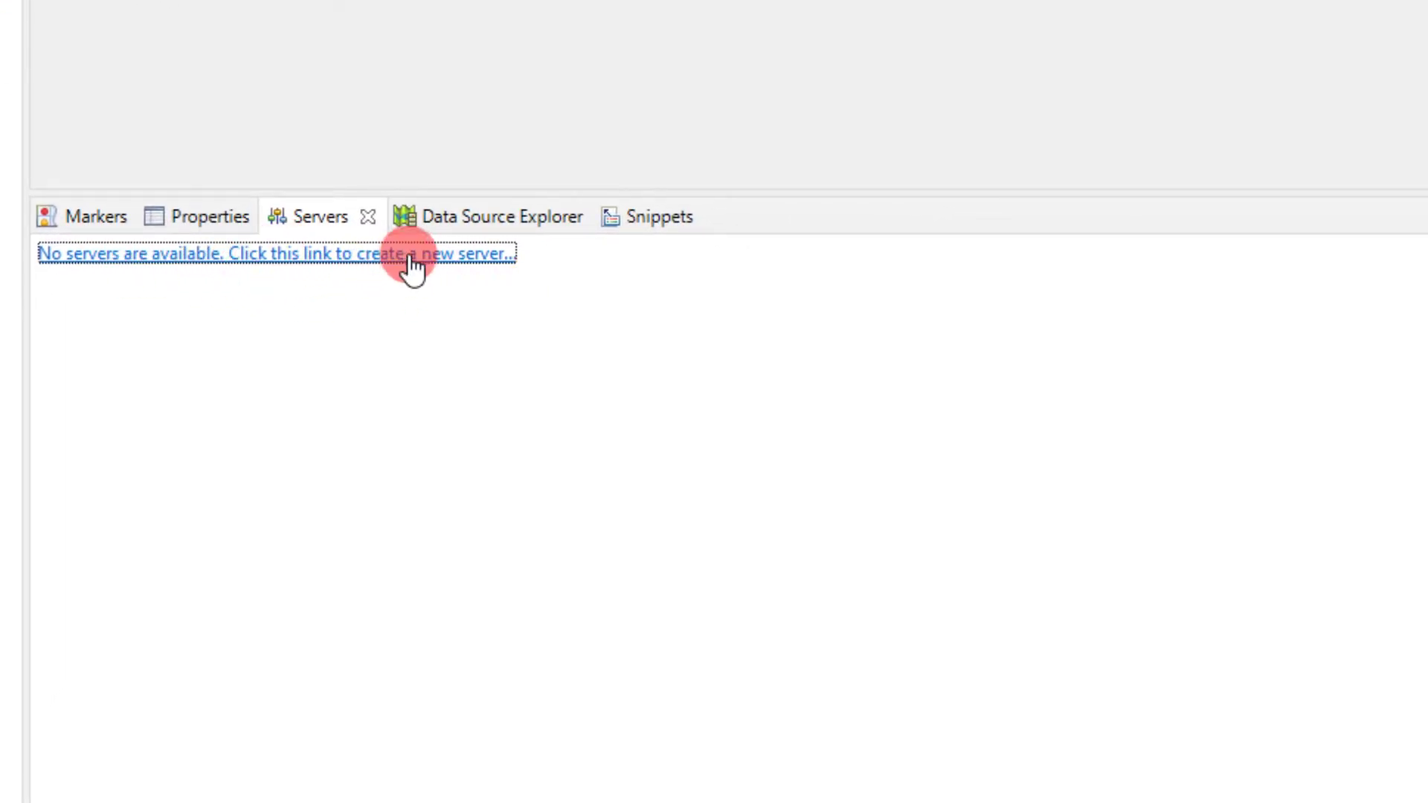
# Create a Tomcat v9.0 server at localhost using the Apache Tomcat v9.0 runtime, without adding resources, and start it
pyautogui.click(485, 268)
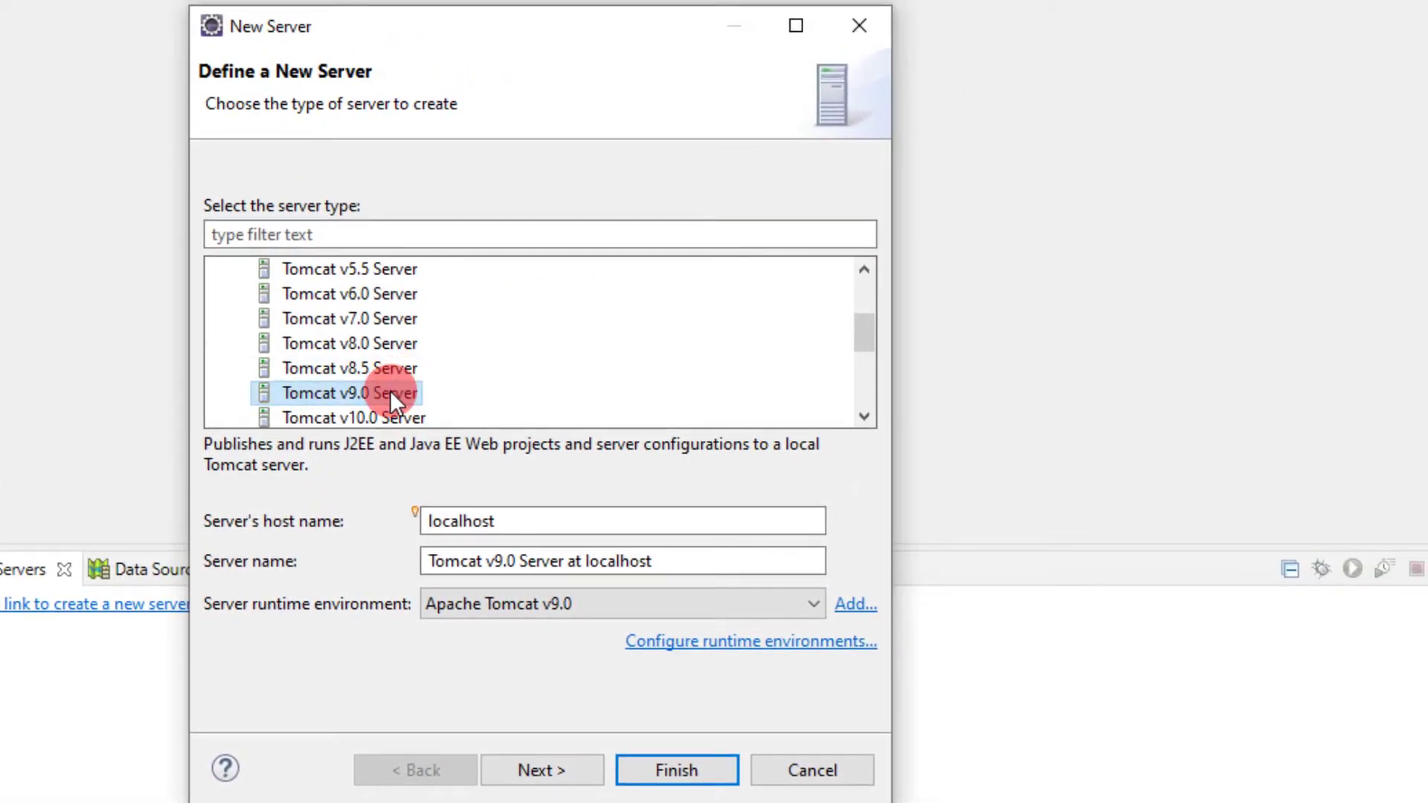
pyautogui.click(391, 396)
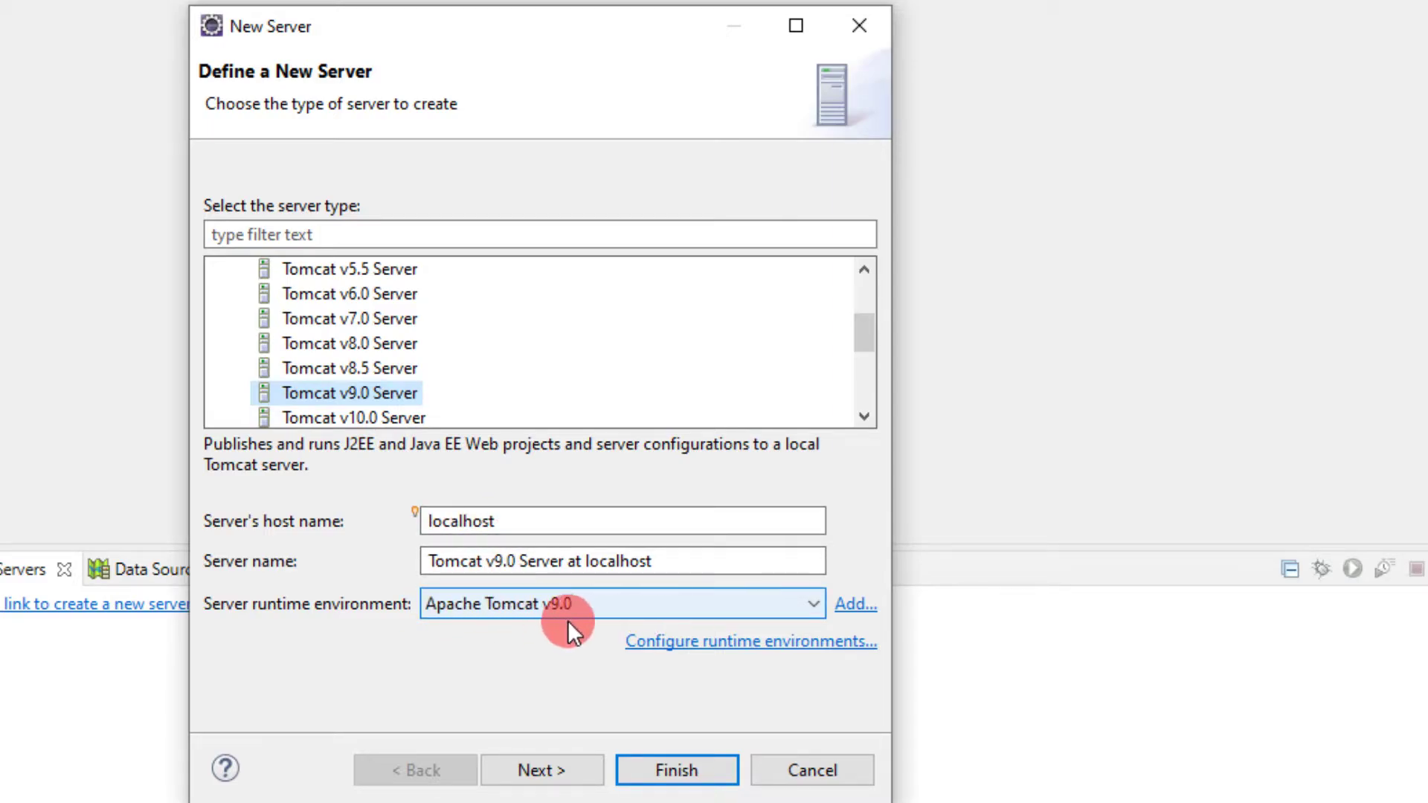
pyautogui.click(547, 768)
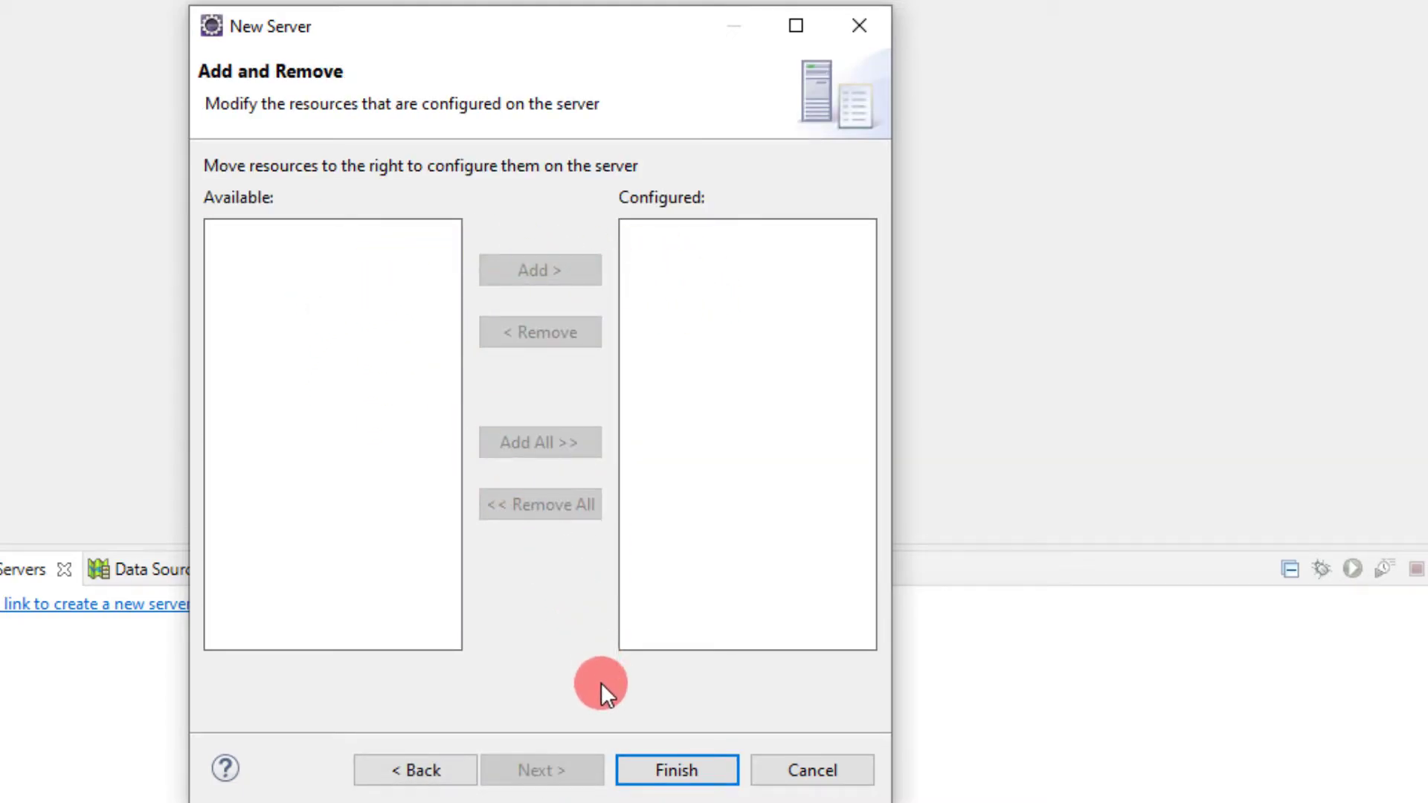
pyautogui.click(674, 770)
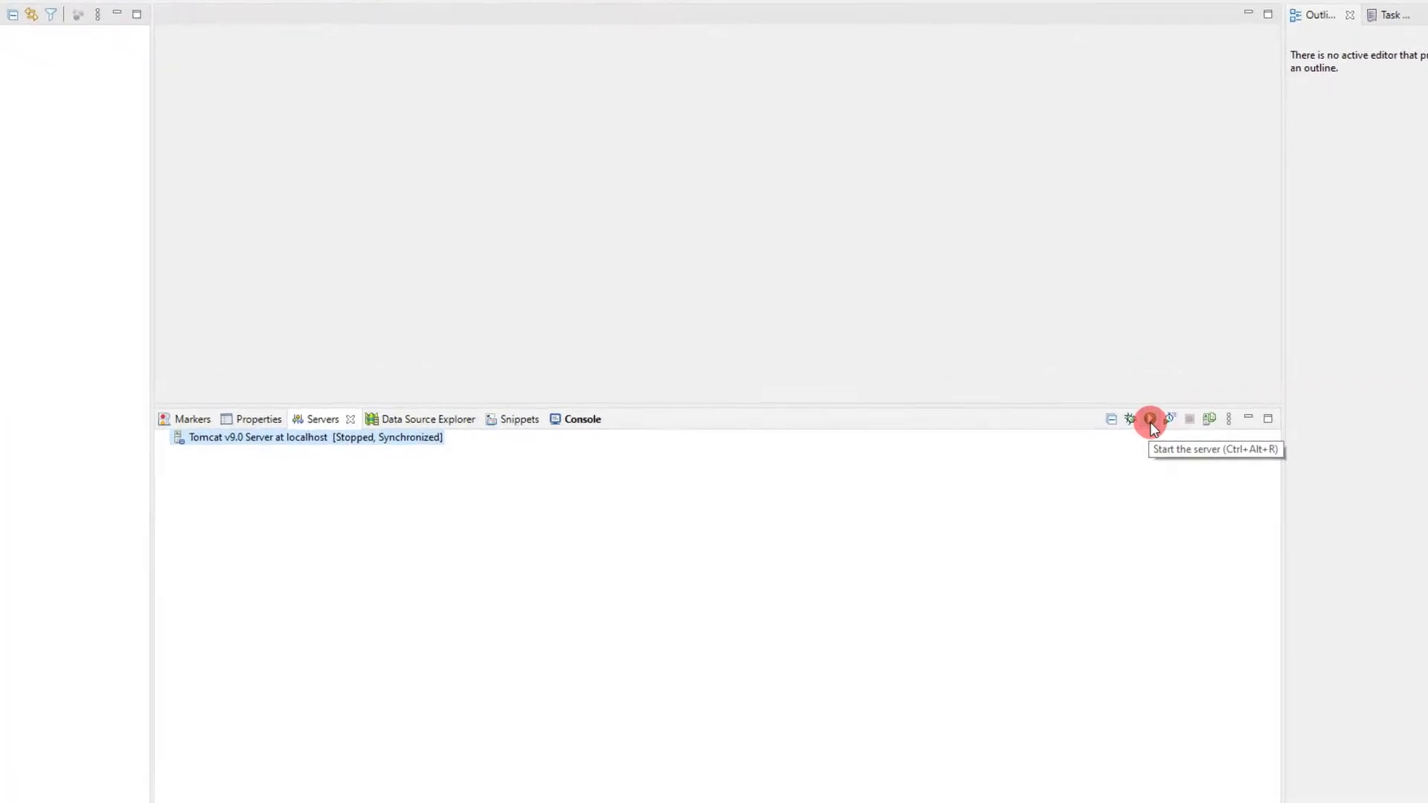
pyautogui.click(1151, 419)
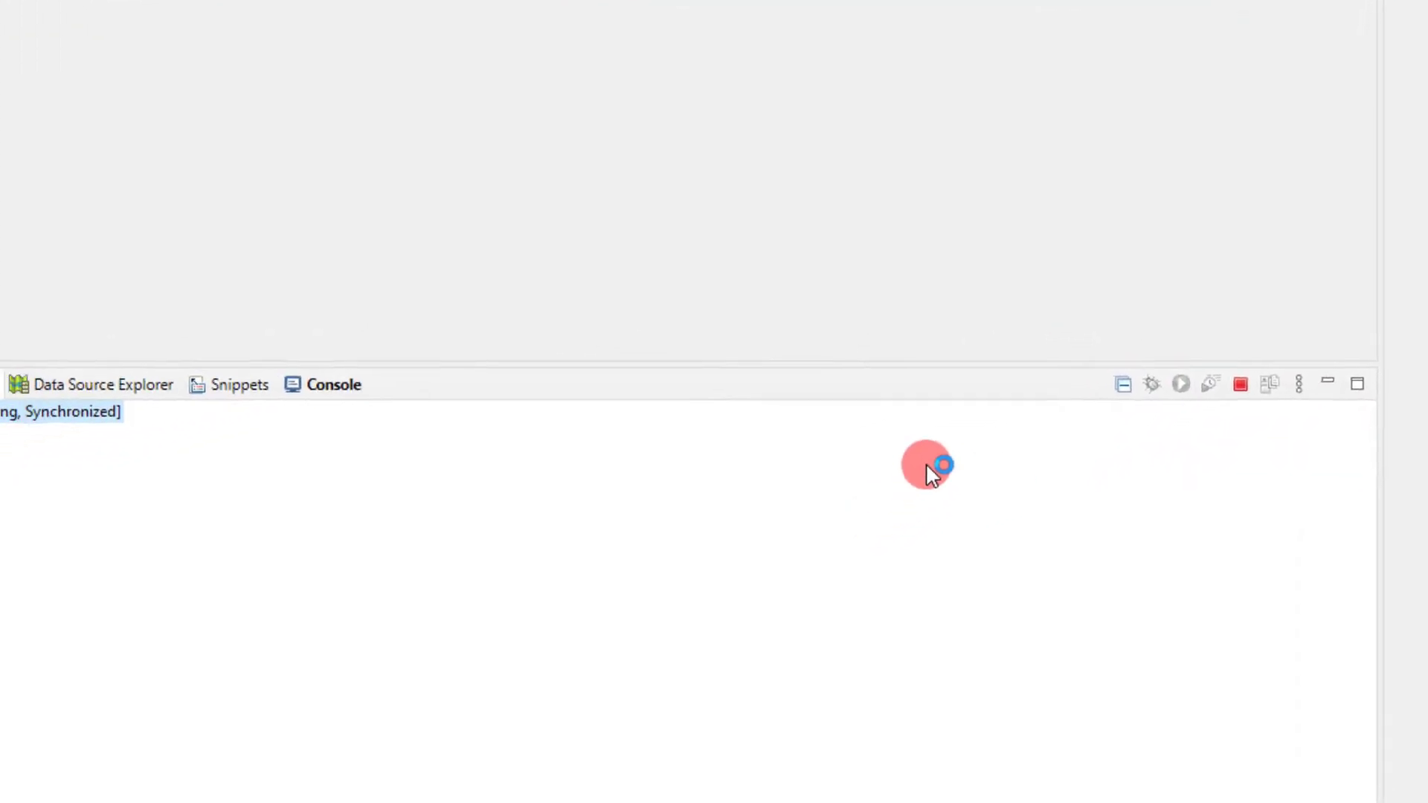